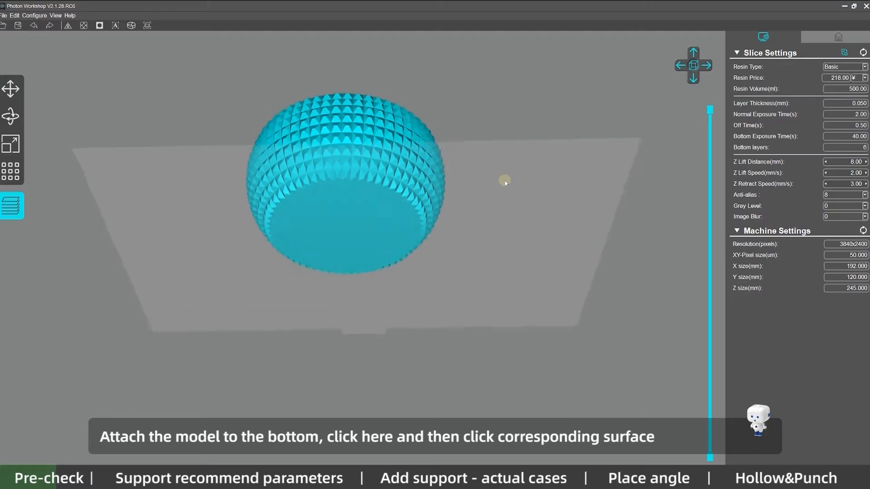
Rotate the spiky model so its flat bottom facet serves as the ground face on the build platform
left_click(11, 116)
left_click(36, 158)
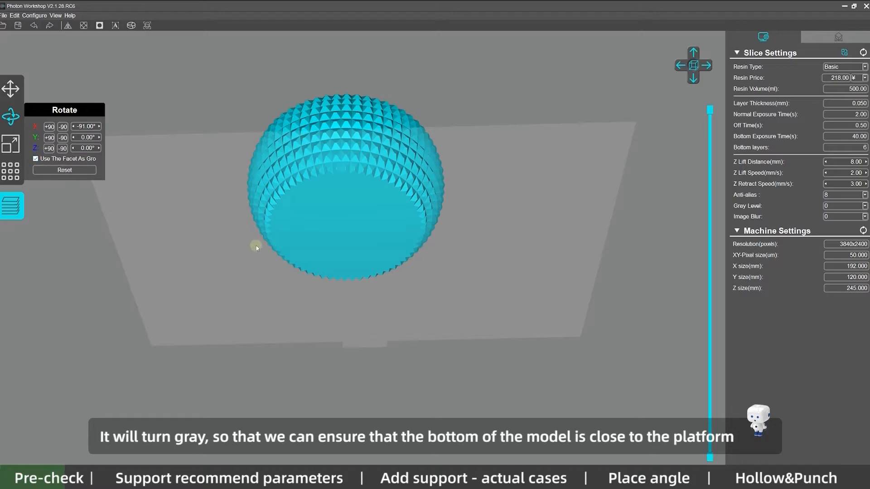
left_click(349, 225)
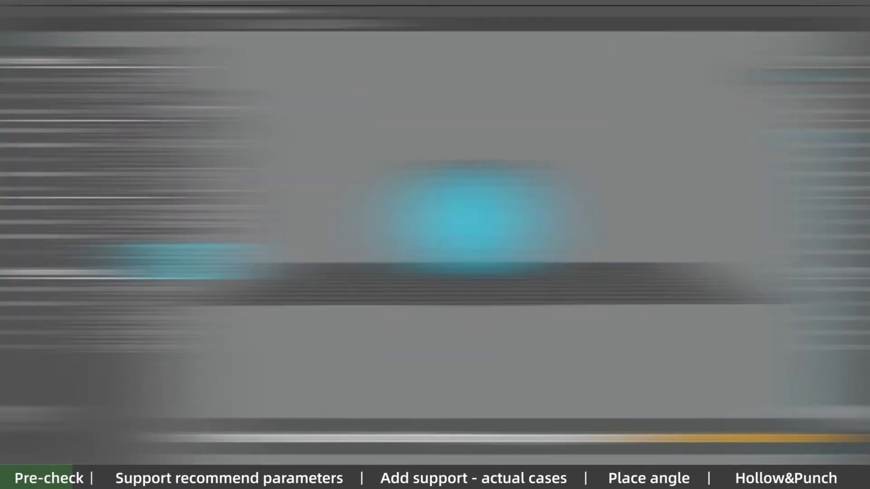
Raise the egg-shaped model to a Z position of 8 mm above the build platform
left_click(17, 113)
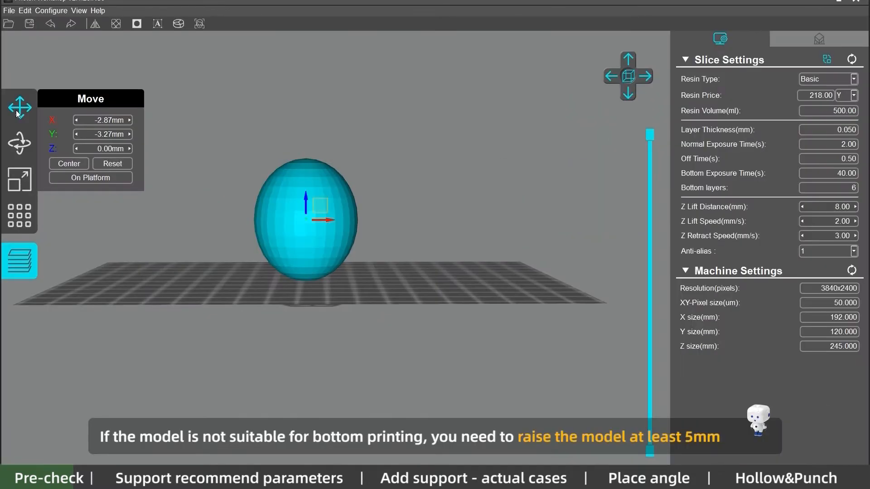
left_click(129, 149)
left_click(129, 148)
left_click(130, 149)
left_click(130, 149)
left_click(130, 148)
left_click(129, 148)
left_click(129, 148)
left_click(130, 149)
right_click_drag(334, 158, 346, 159)
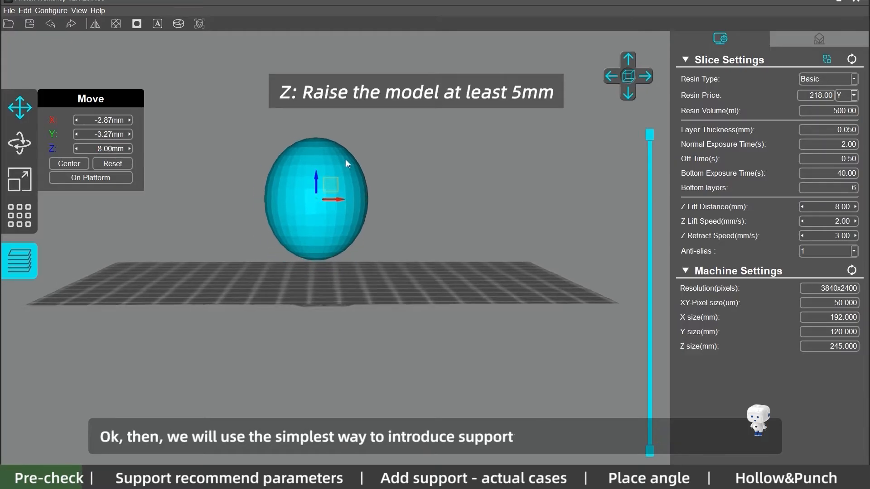
Deselect the egg model, switch to support editing and restore the default support shape parameters
left_click(385, 243)
scroll(385, 244, "down", 2)
scroll(385, 243, "up", 4)
left_click(819, 40)
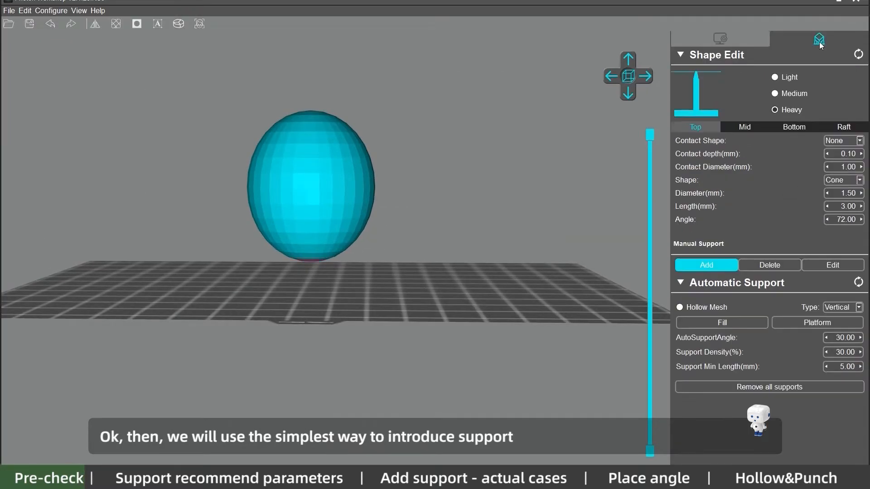
left_click(773, 93)
left_click(861, 57)
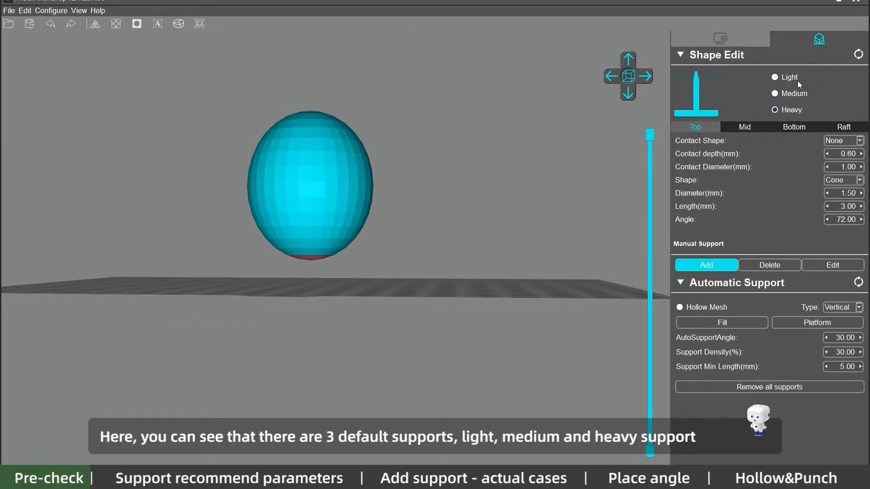
Add a single Light support under the lower side of the egg
left_click(797, 79)
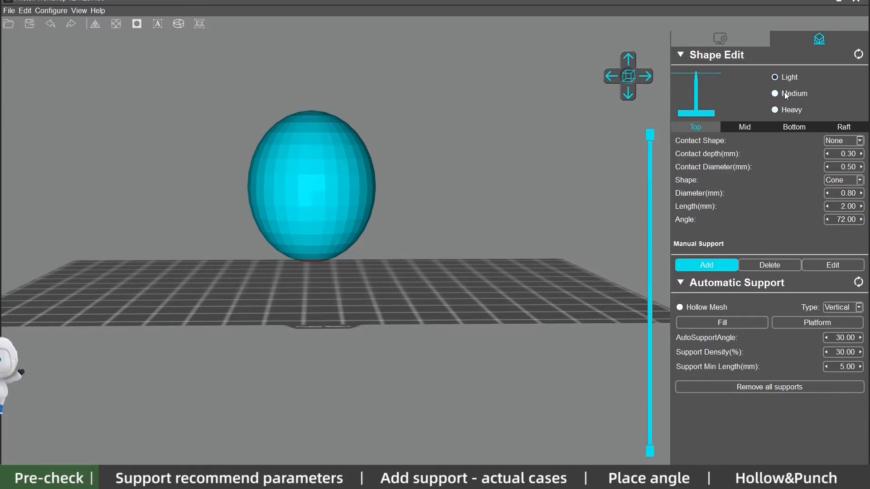
scroll(393, 195, "up", 3)
left_click(331, 220)
right_click_drag(379, 227, 368, 210)
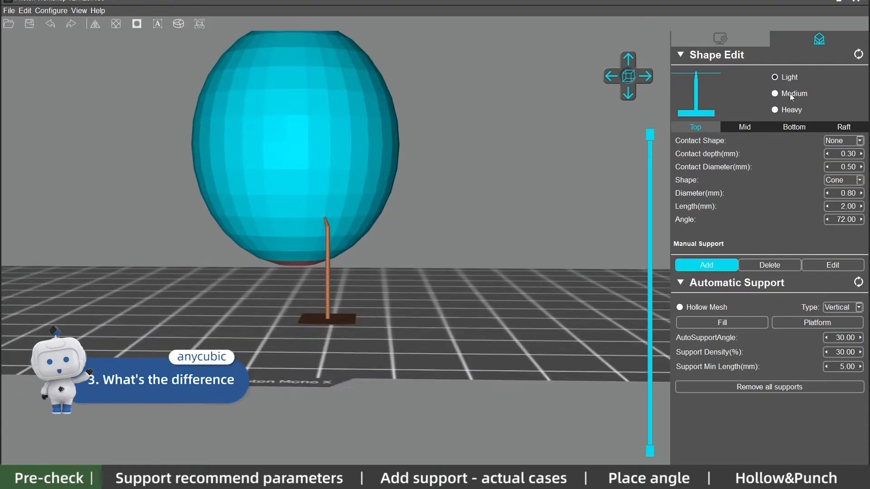
Add one Medium and one Heavy support beside the Light support on the egg's lower side
left_click(790, 94)
left_click(345, 219)
scroll(420, 209, "up", 5)
left_click(791, 110)
left_click(388, 173)
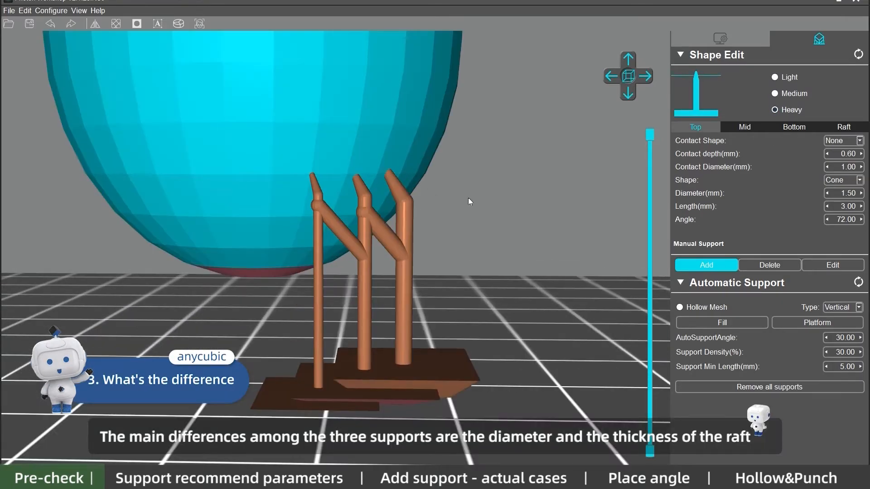
Examine the Light preset's top and middle parameters and compare the top and middle diameters of the placed supports
scroll(468, 198, "up", 2)
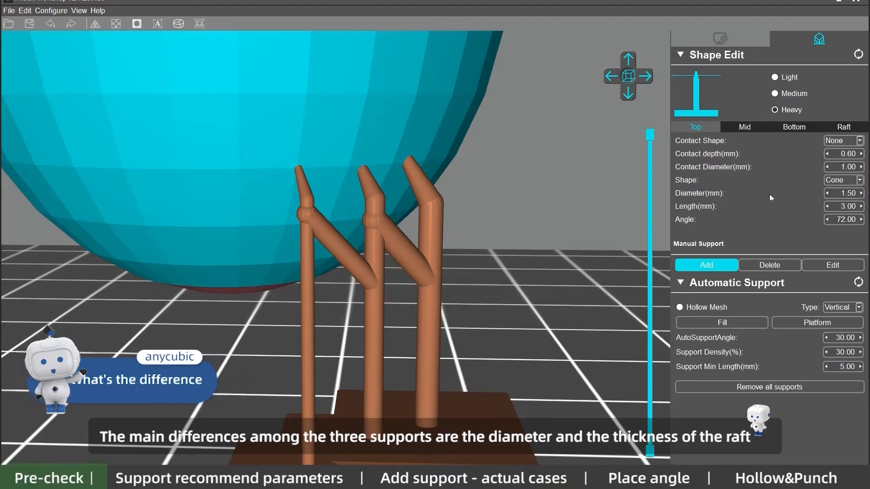
left_click(775, 77)
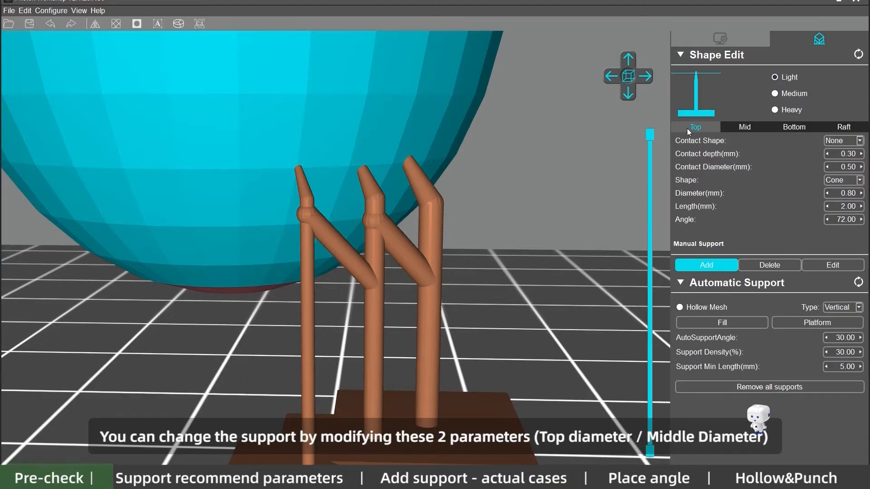
left_click(743, 128)
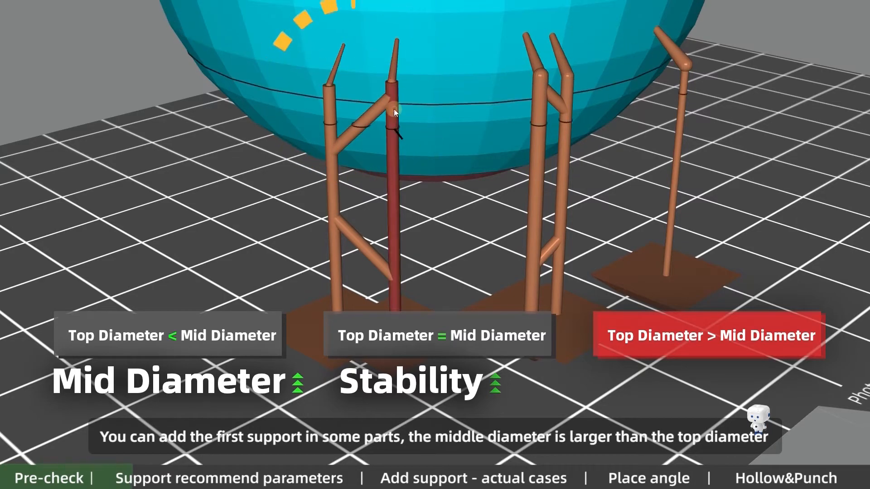
right_click_drag(434, 220, 464, 228)
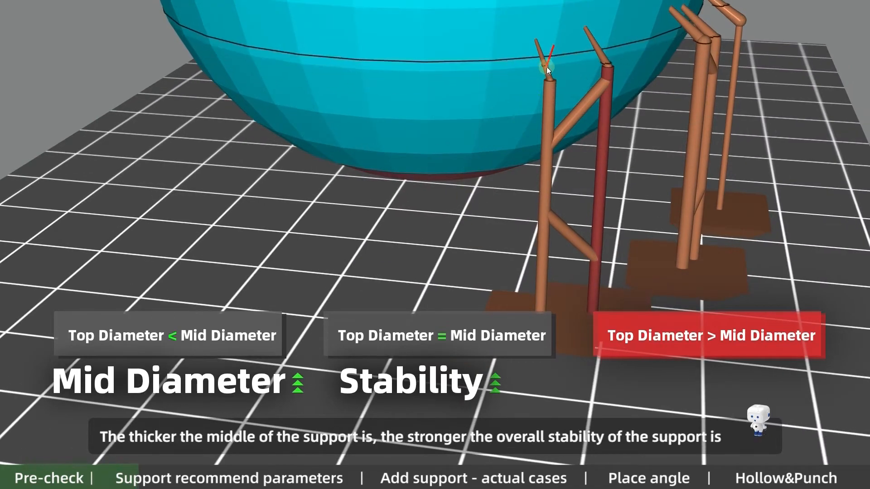
right_click_drag(566, 353, 398, 295)
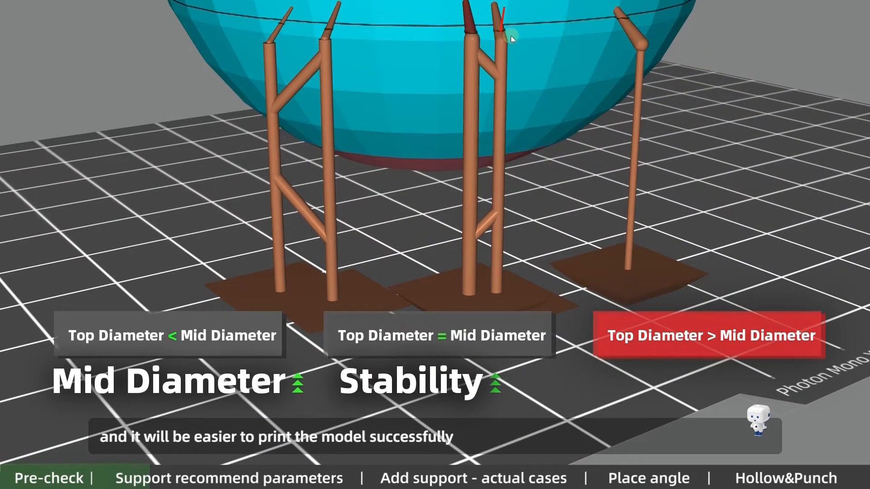
right_click_drag(620, 202, 591, 199)
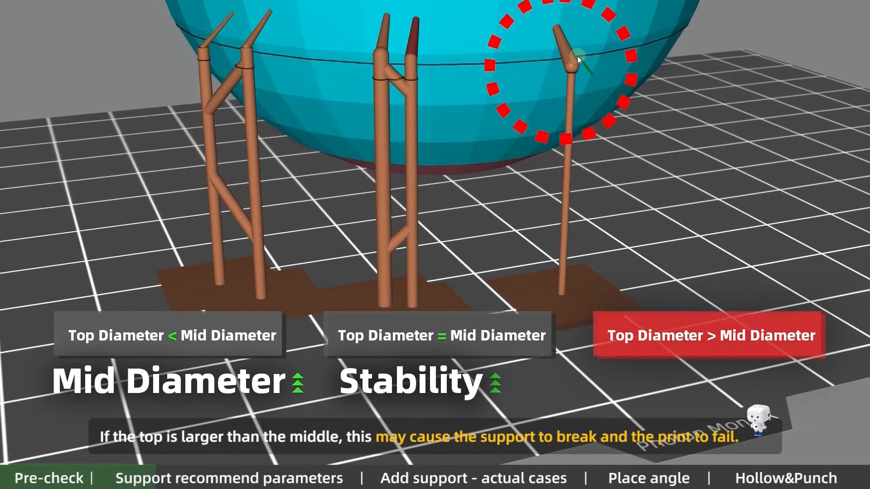
left_click(416, 260)
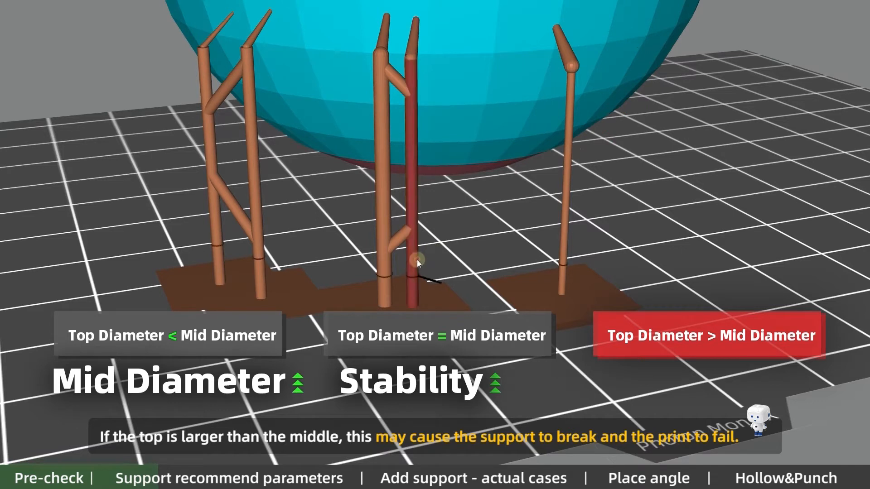
left_click(379, 84)
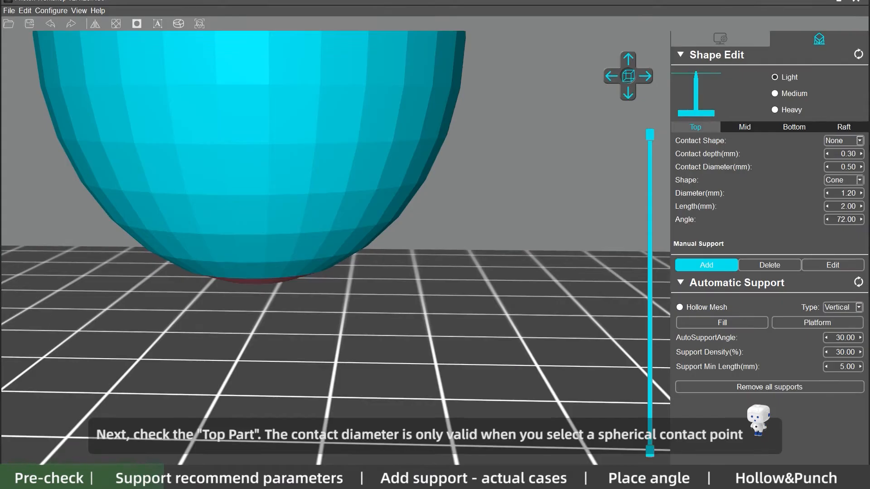
Set the top contact shape to Sphere and add a Light support with a 0.50 mm contact diameter under the egg
left_click(859, 141)
left_click(839, 160)
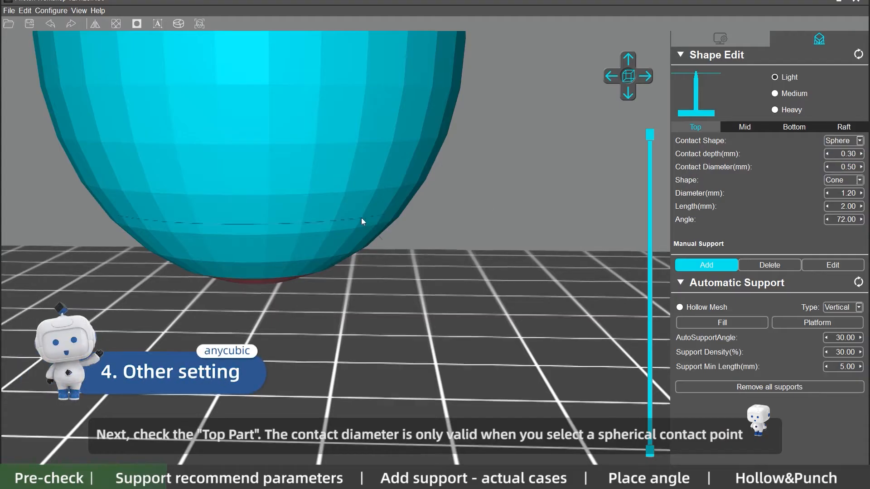
scroll(361, 222, "up", 3)
left_click(372, 194)
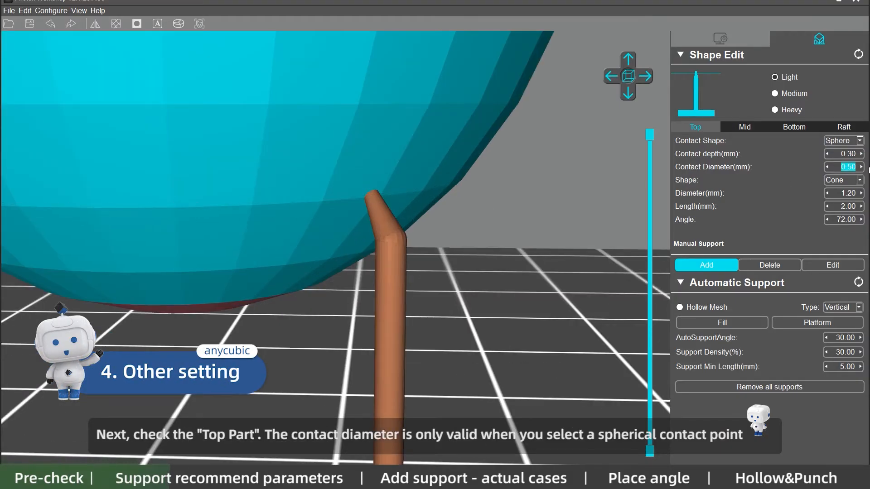
Add two more sphere-contact supports beside the first, with contact diameters of 1 mm and 2 mm
left_click(433, 176)
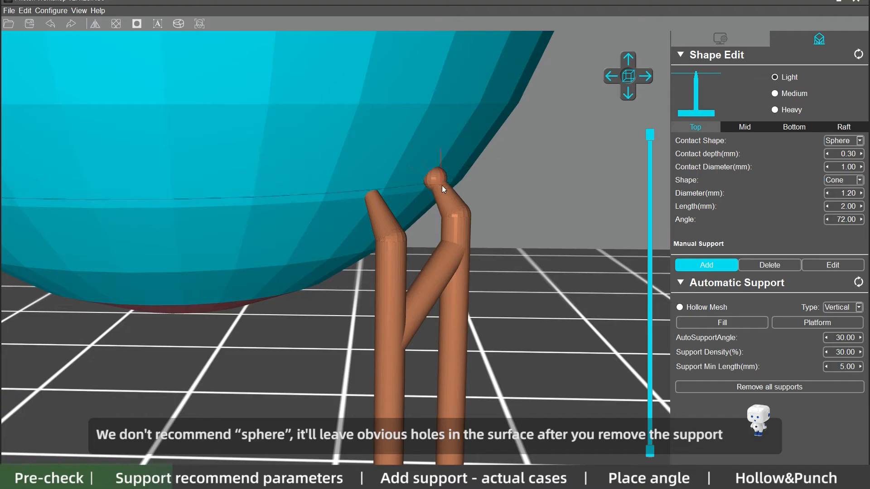
double_click(847, 167)
type("2")
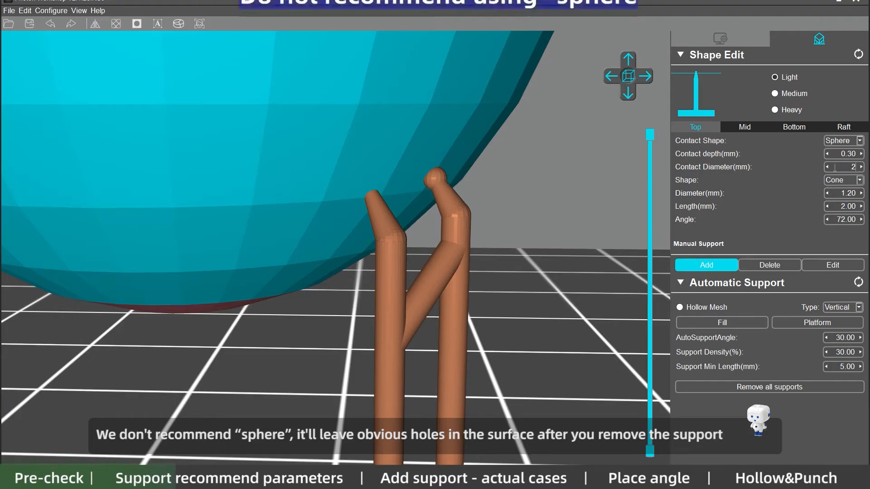
left_click(470, 149)
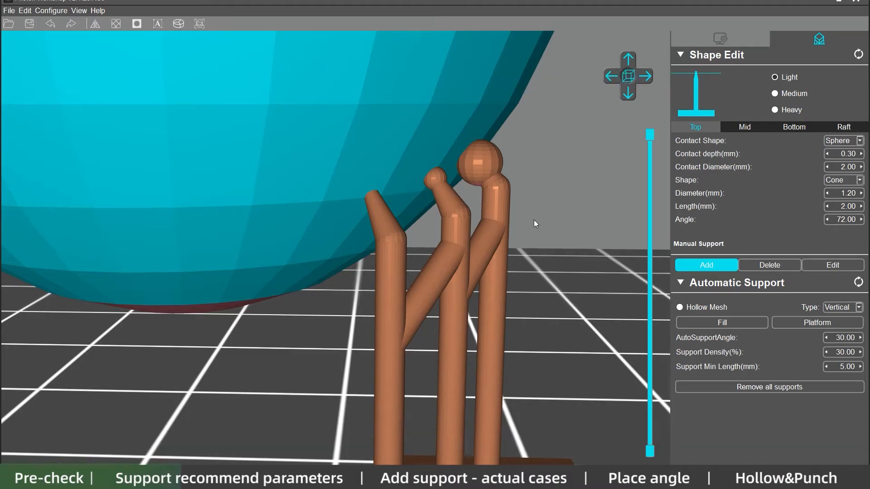
Remove all supports and add one Heavy support with a 0.60 mm contact depth on the egg's lower side
left_click(752, 387)
left_click(775, 110)
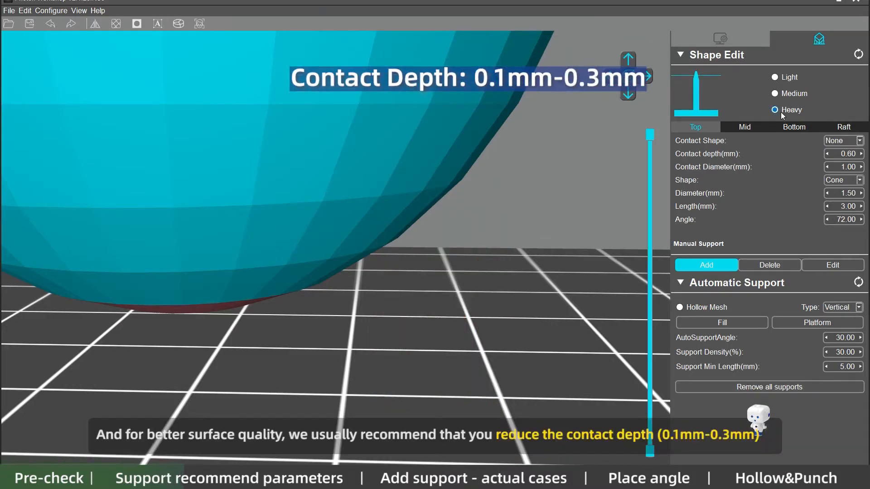
scroll(408, 222, "down", 4)
left_click(395, 171)
right_click_drag(433, 184, 502, 195)
Section the egg by lowering the visible layer height and inspect how deep the support penetrates the model
left_click_drag(650, 234, 649, 313)
right_click_drag(631, 306, 521, 217)
left_click_drag(650, 312, 649, 272)
right_click_drag(635, 267, 623, 236)
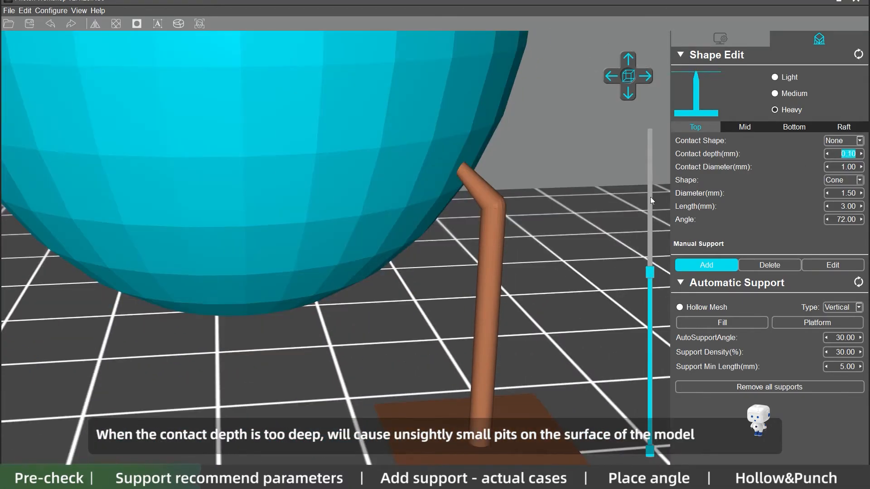
Add a second Heavy support with a 0.10 mm contact depth beside the first and compare their contact points
right_click_drag(634, 186, 545, 201)
left_click(397, 176)
right_click_drag(397, 177, 544, 127)
right_click_drag(596, 145, 451, 219)
scroll(451, 220, "down", 5)
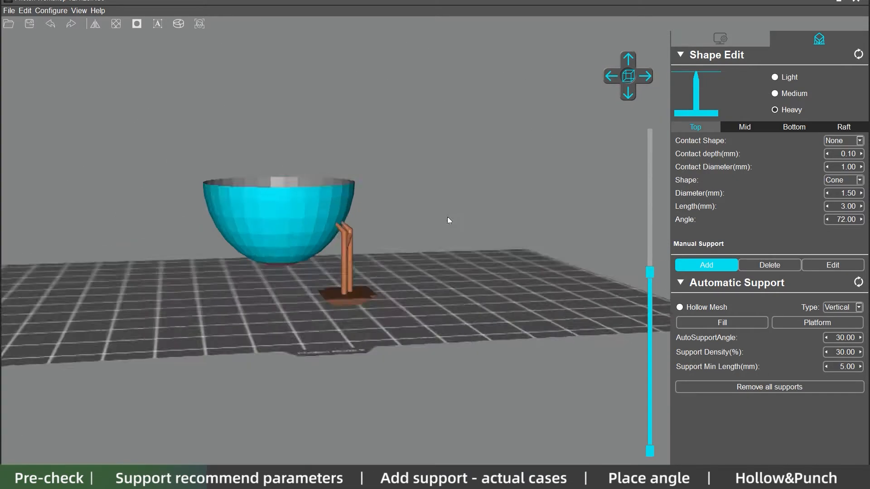
Set the support bottom thickness to 0.6 mm and add a Heavy support beside the one with the thick base
left_click(794, 127)
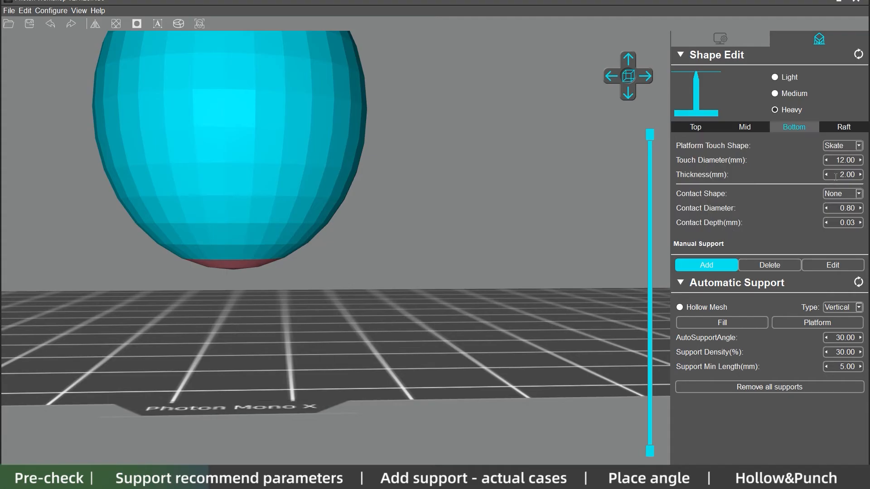
double_click(848, 174)
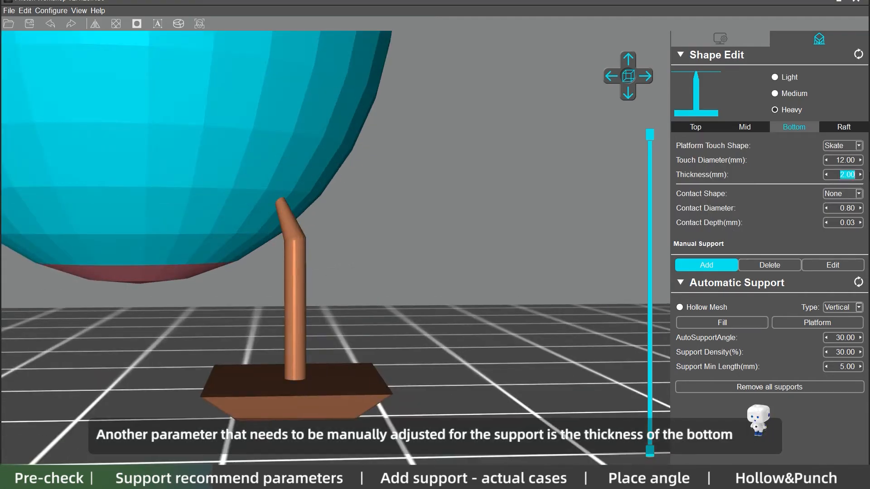
type("0.6")
left_click(340, 149)
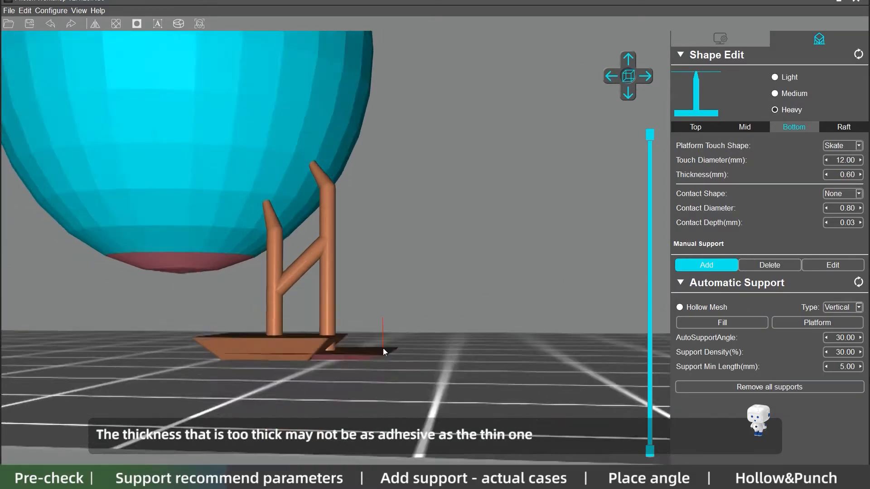
right_click_drag(377, 362, 374, 369)
scroll(375, 360, "up", 3)
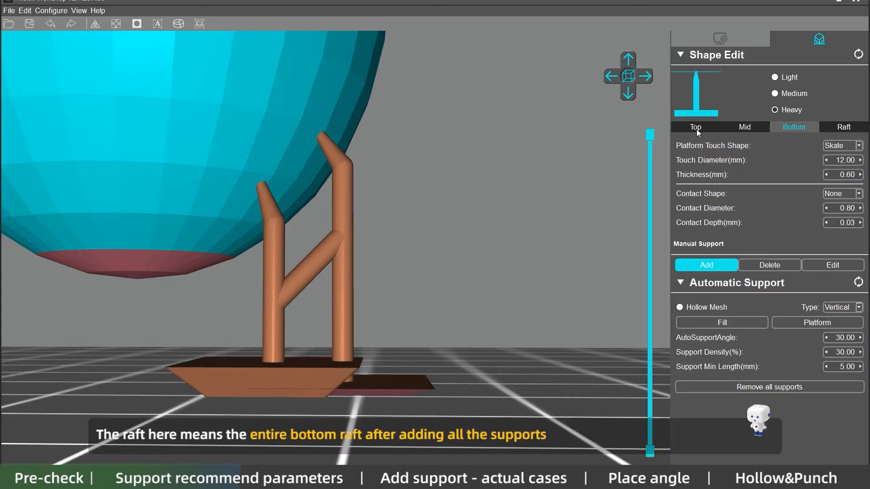
Review the available raft shapes and keep the raft shape set to None
left_click(851, 130)
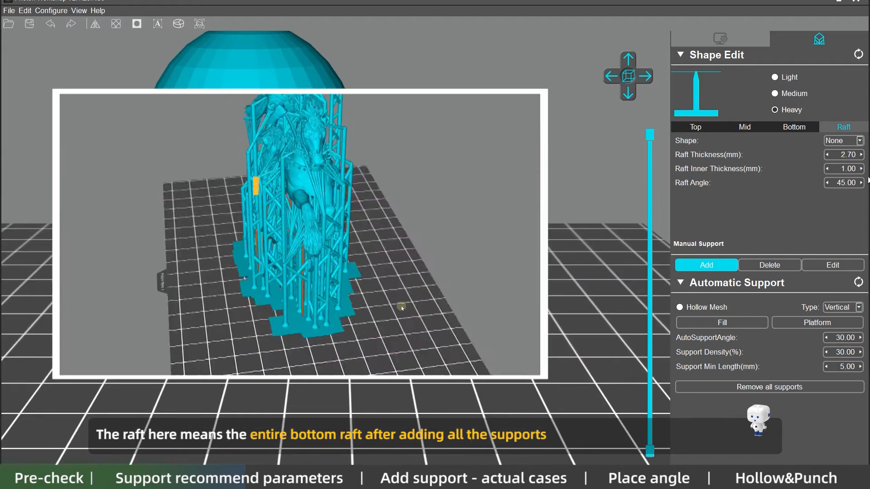
left_click(859, 141)
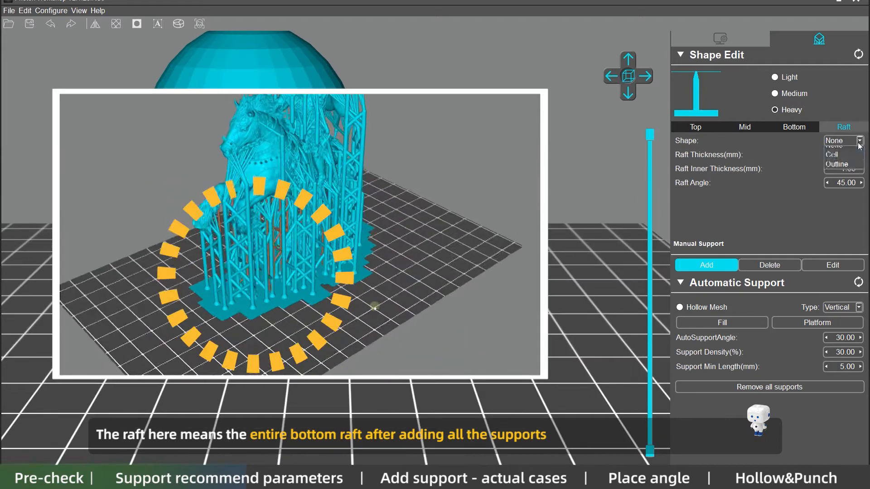
left_click(843, 145)
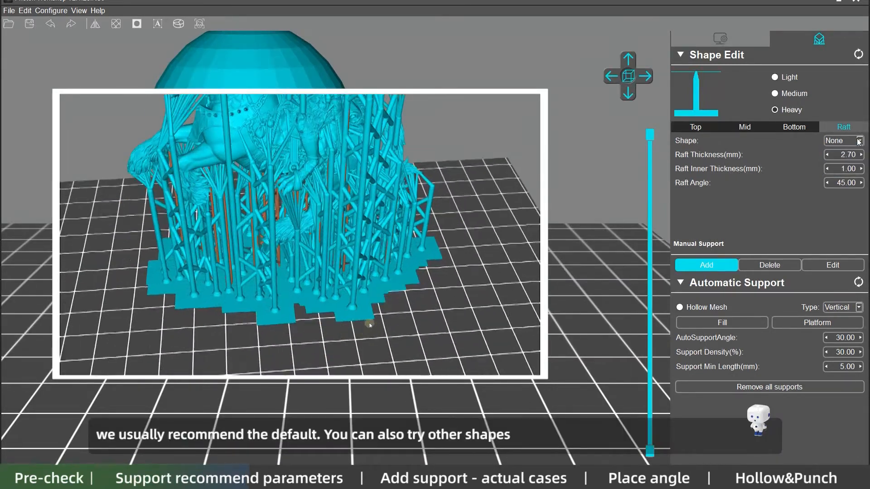
left_click(859, 142)
left_click(839, 152)
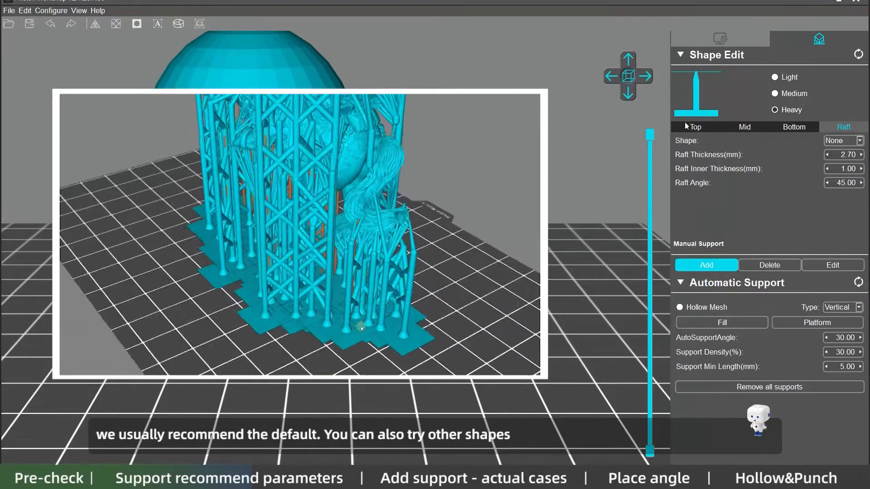
Return to the top support parameters and remove all supports from the egg
left_click(687, 127)
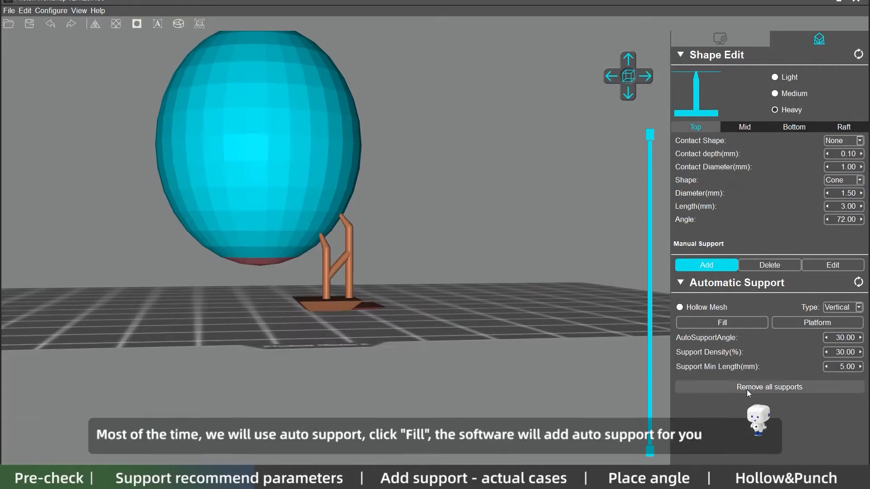
left_click(746, 390)
mouse_move(398, 326)
right_mouse_down()
mouse_move(149, 311)
mouse_move(390, 322)
right_mouse_up()
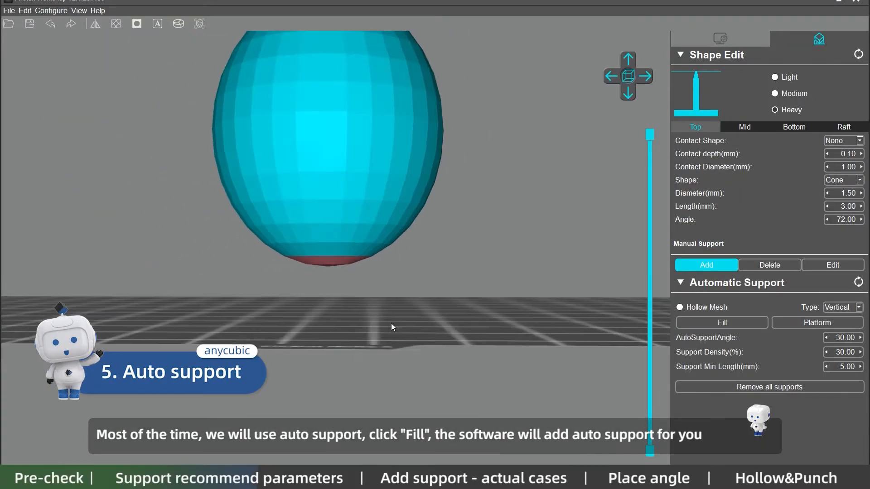
Generate automatic fill supports under the egg with the 30 support angle and inspect their coverage
right_click_drag(455, 280, 436, 272)
left_click(725, 327)
right_click_drag(453, 321, 336, 283)
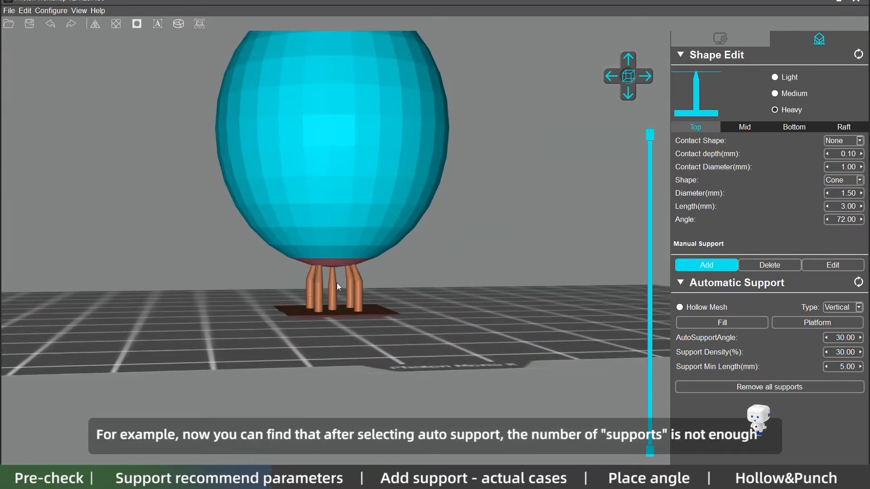
right_click_drag(386, 292, 383, 289)
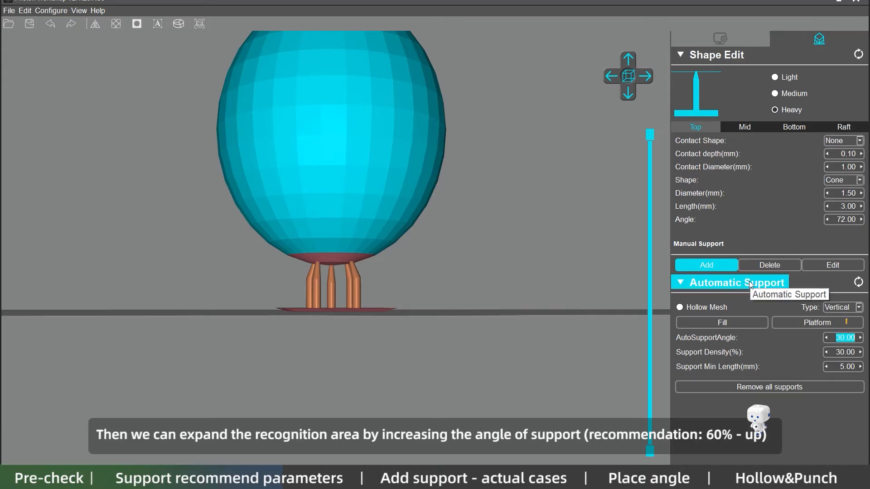
Set the auto support angle to 70, clear the existing supports and fill the egg with automatic supports again
type("70")
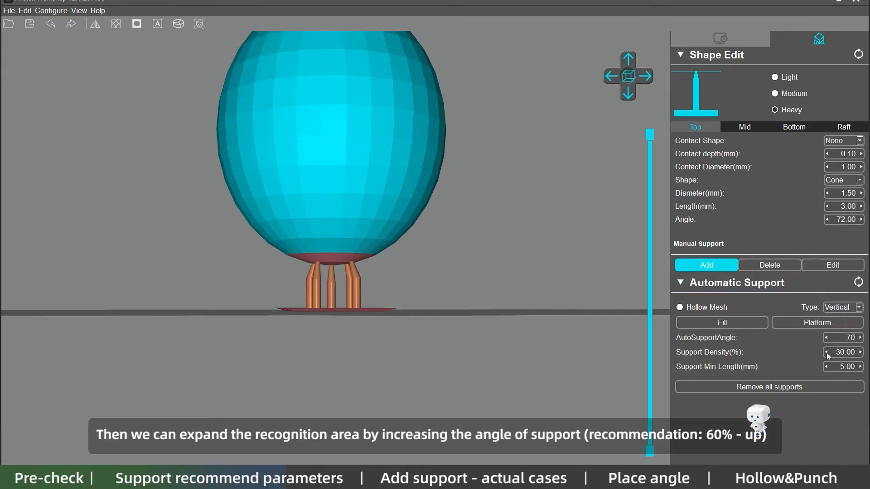
left_click(729, 322)
left_click(743, 386)
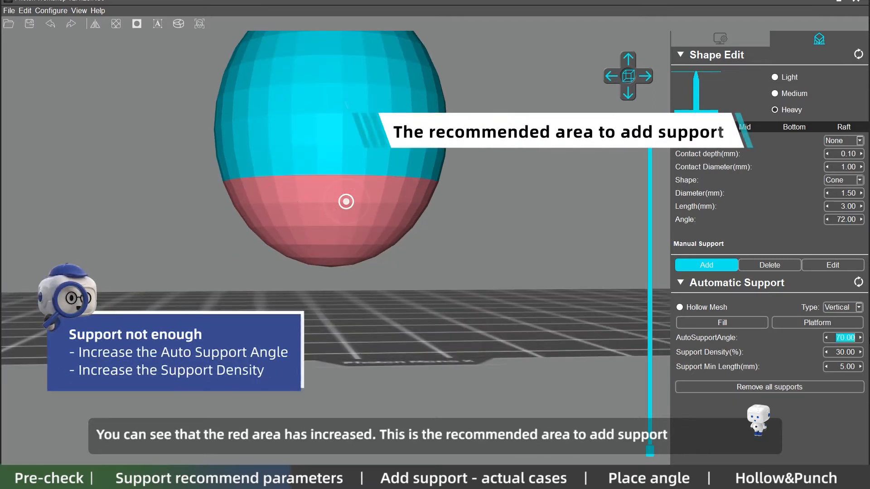
left_click(722, 323)
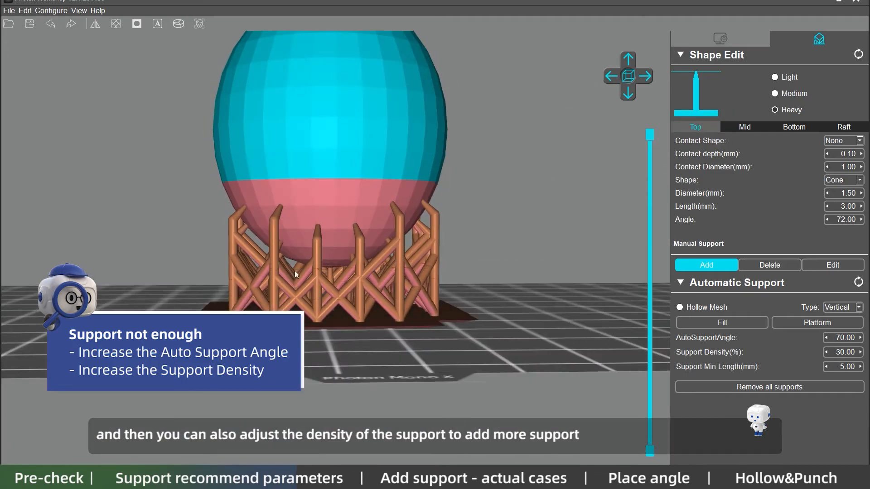
Set the support density to 70%, refill the egg's automatic supports and inspect them from below
right_click_drag(295, 271, 350, 279)
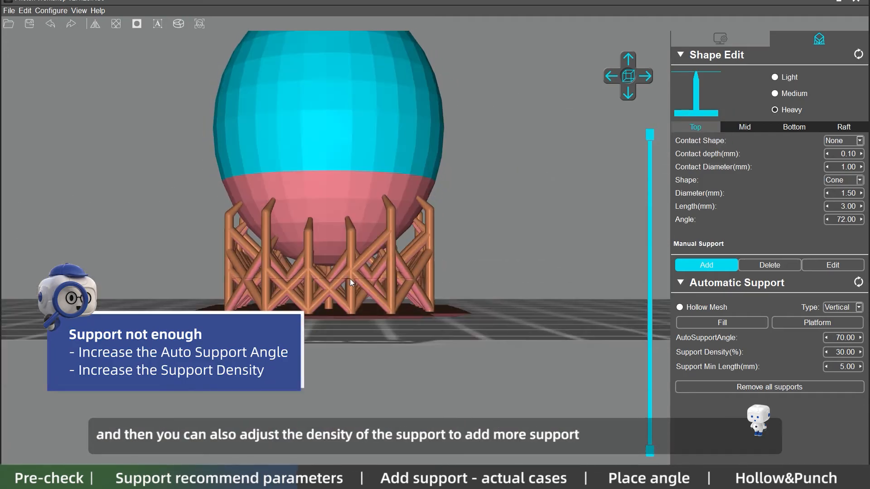
double_click(836, 353)
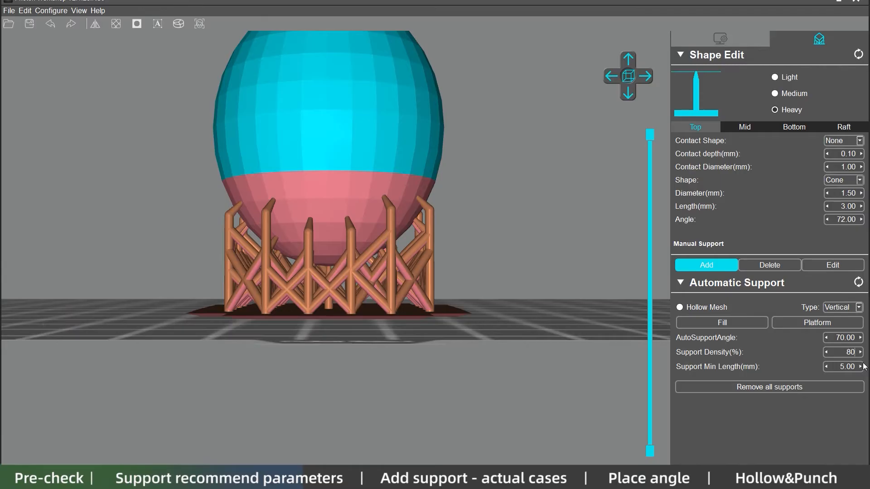
left_click(848, 352)
left_click(697, 323)
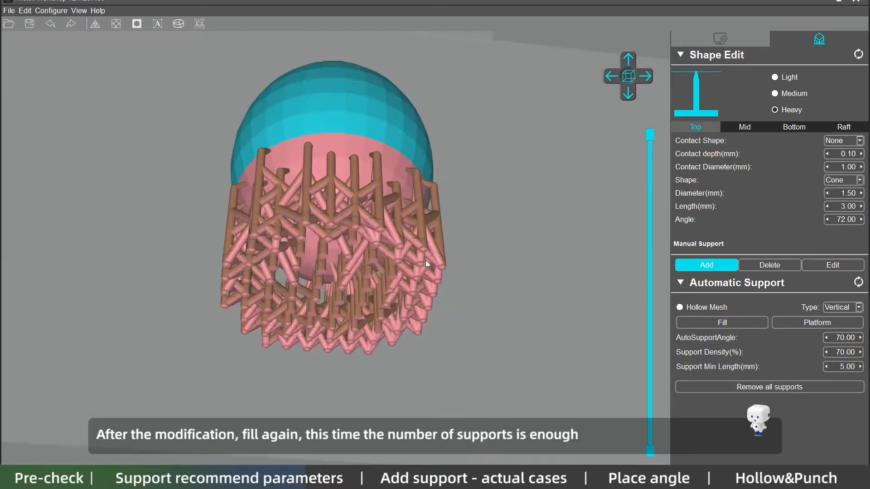
right_click_drag(425, 260, 388, 334)
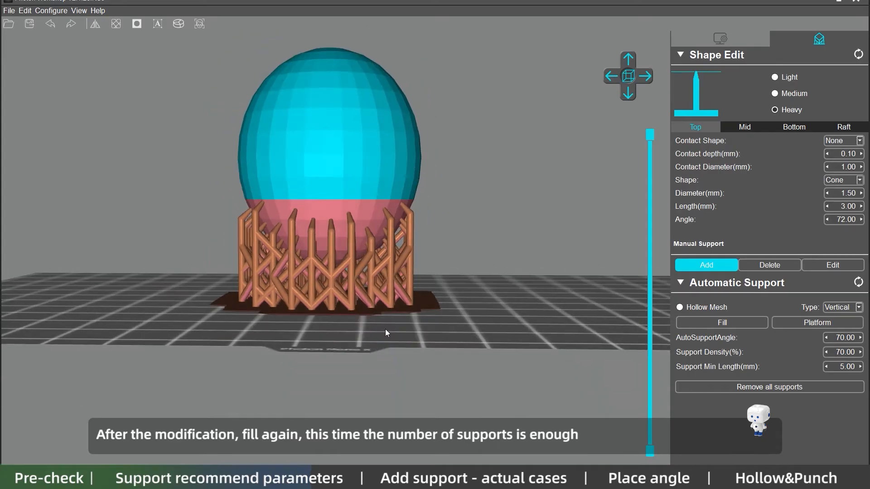
Replace the egg's supports with automatic fill supports using the Medium preset and a 0.10 mm contact depth
left_click(721, 385)
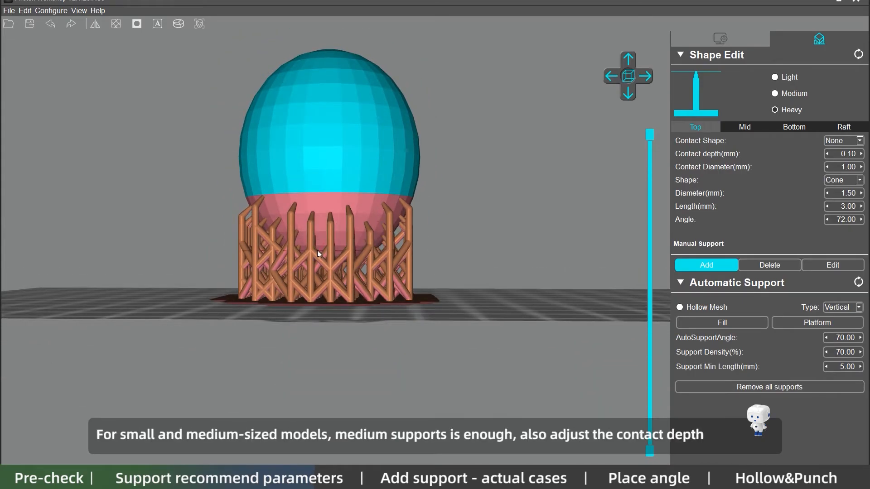
right_click_drag(482, 283, 344, 222)
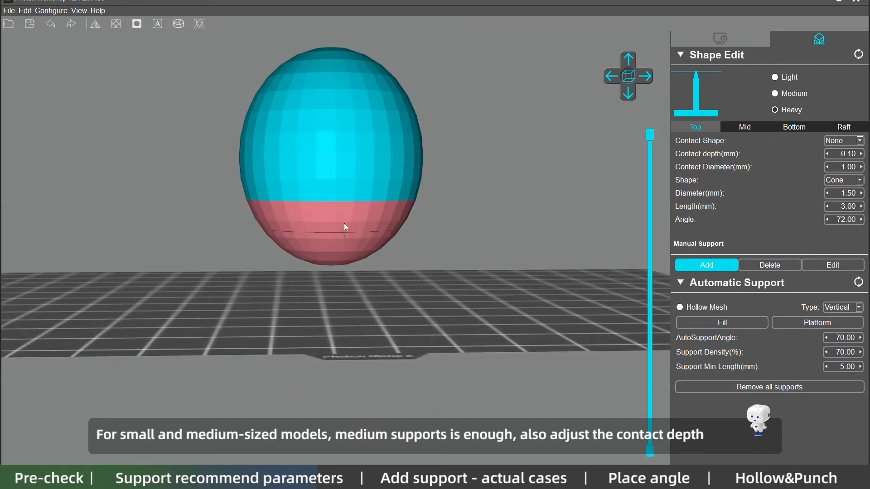
left_click(827, 154)
left_click(827, 154)
left_click(827, 154)
left_click(724, 323)
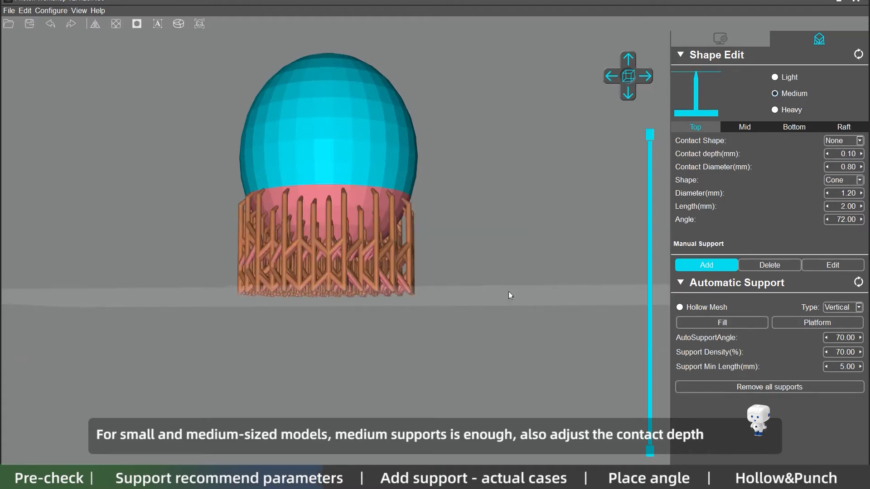
Remove all supports from the egg and set the automatic support type to Tree
left_click(770, 388)
left_click(844, 326)
right_click_drag(481, 295, 349, 281)
scroll(348, 281, "up", 2)
scroll(523, 263, "down", 1)
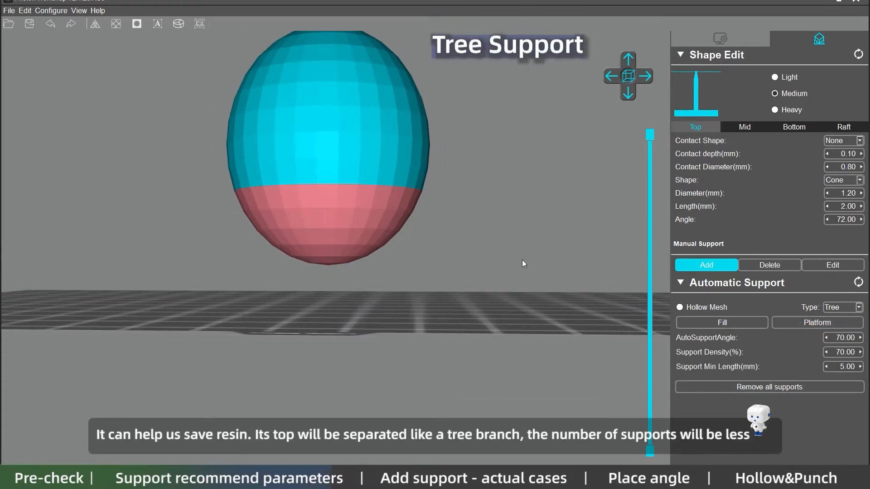
Fill the egg with automatic tree supports and examine their branching tips
left_click(710, 324)
scroll(390, 301, "up", 3)
scroll(325, 215, "up", 1)
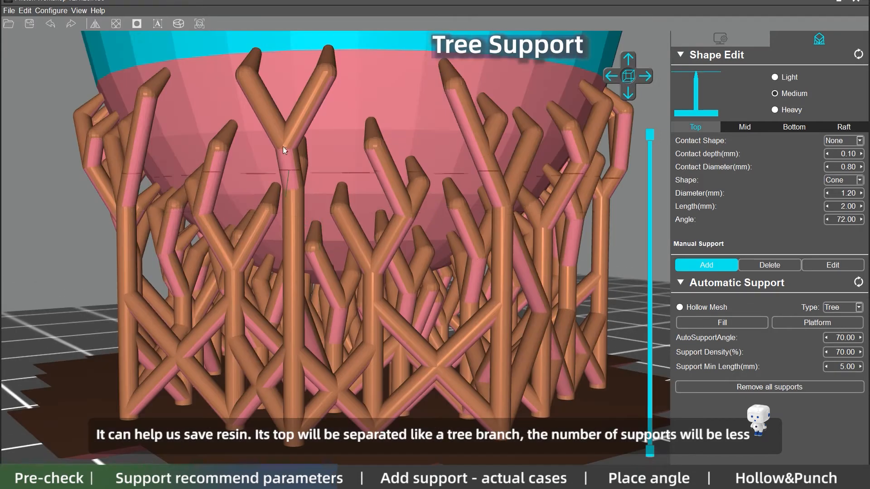
scroll(262, 219, "down", 2)
scroll(345, 221, "up", 1)
mouse_move(345, 217)
left_mouse_down()
mouse_move(343, 181)
mouse_move(341, 230)
left_mouse_up()
scroll(371, 243, "up", 1)
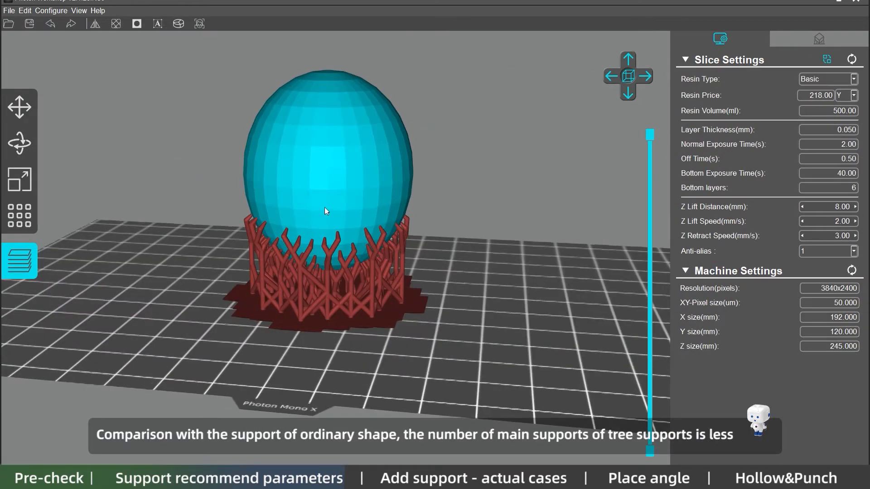
Duplicate the egg and replace the selected copy's supports with automatic Vertical fill supports
left_click(20, 217)
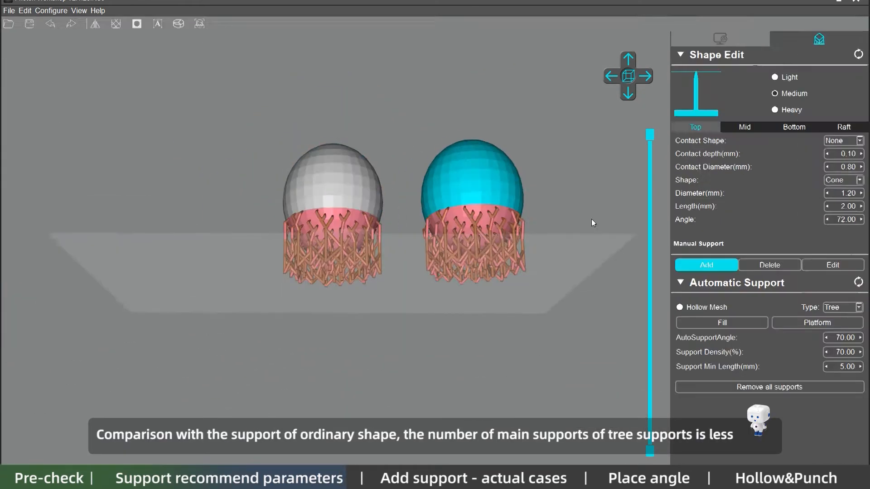
scroll(591, 218, "up", 3)
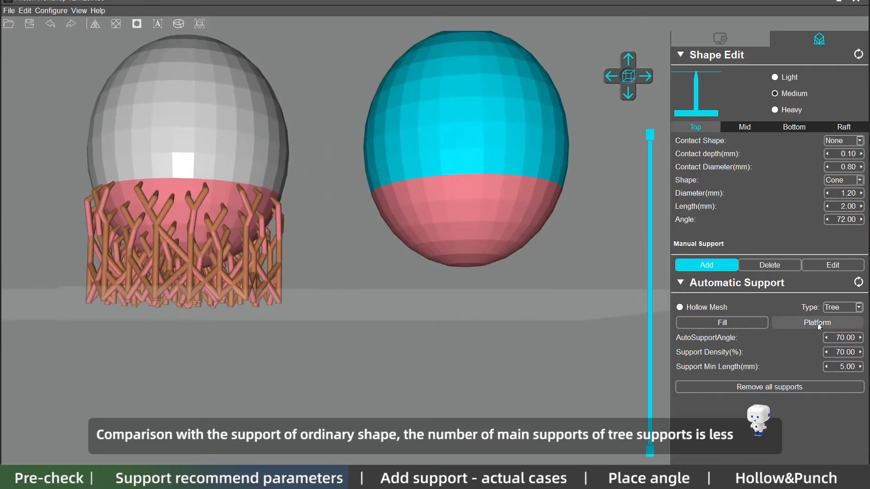
left_click(734, 323)
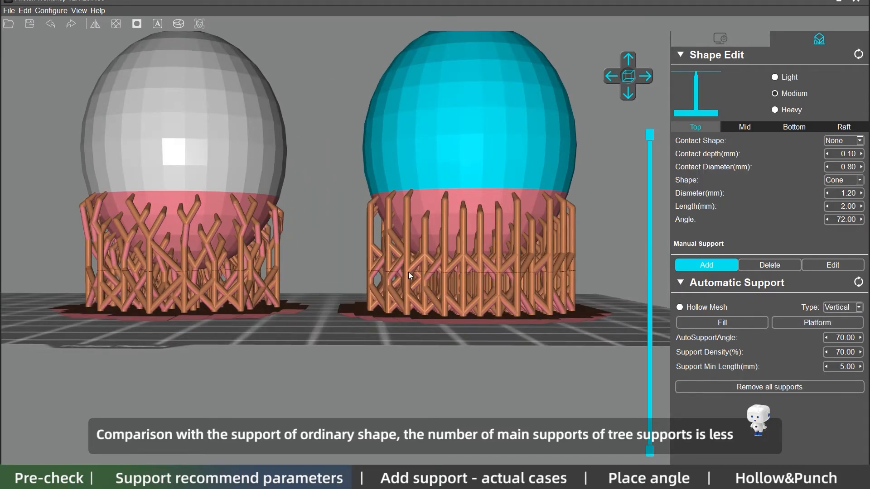
Compare the tree supports and vertical supports of the two eggs from the front and from below
scroll(409, 272, "up", 2)
scroll(458, 309, "down", 3)
right_click_drag(457, 309, 458, 225)
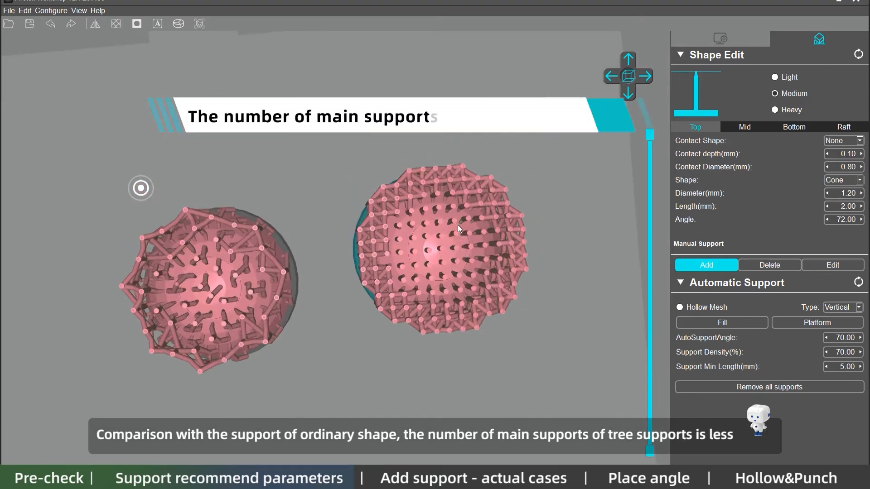
right_click_drag(411, 279, 421, 344)
scroll(197, 276, "up", 2)
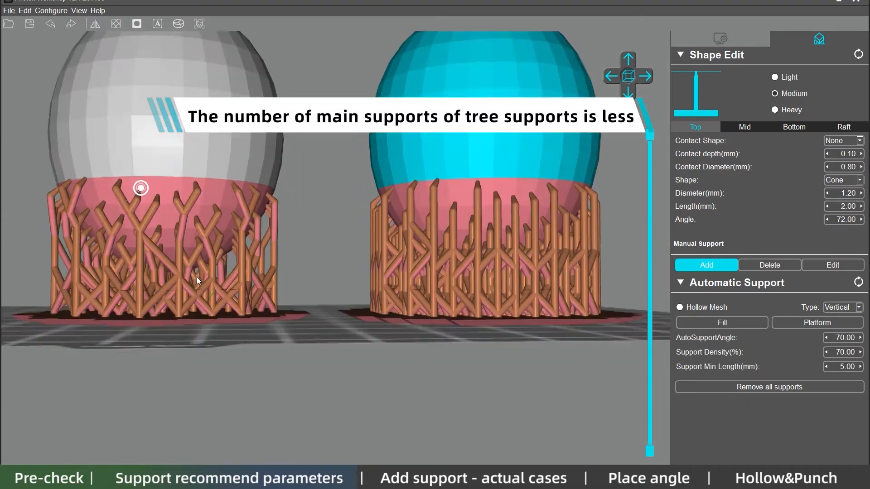
scroll(151, 249, "up", 2)
scroll(155, 270, "down", 3)
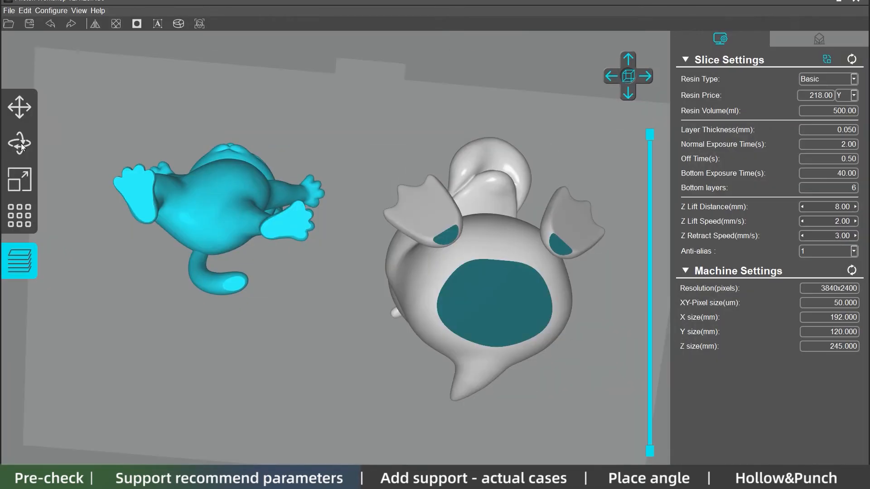
Inspect the cat's underside and preview its layers to check for isolated islands, restoring the full-height view
left_click(20, 144)
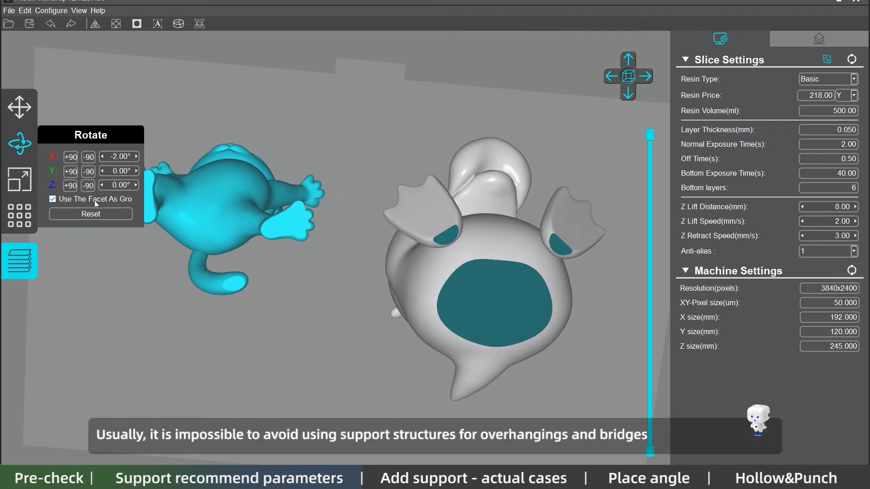
scroll(299, 224, "down", 2)
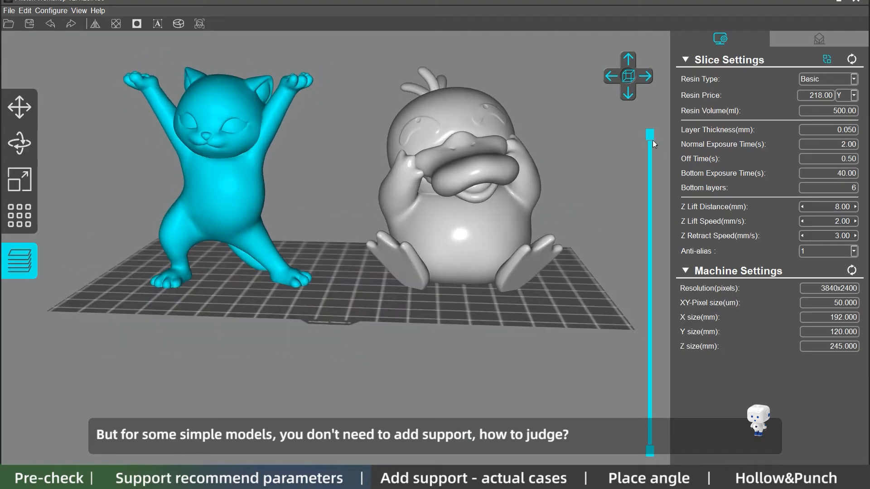
mouse_move(651, 135)
left_mouse_down()
mouse_move(651, 426)
mouse_move(594, 238)
mouse_move(589, 190)
mouse_move(570, 146)
left_mouse_up()
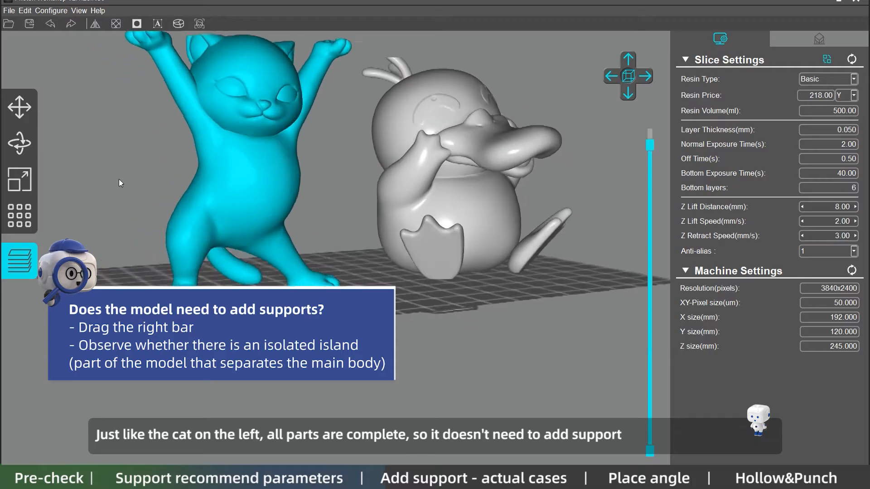
right_click_drag(119, 179, 513, 247)
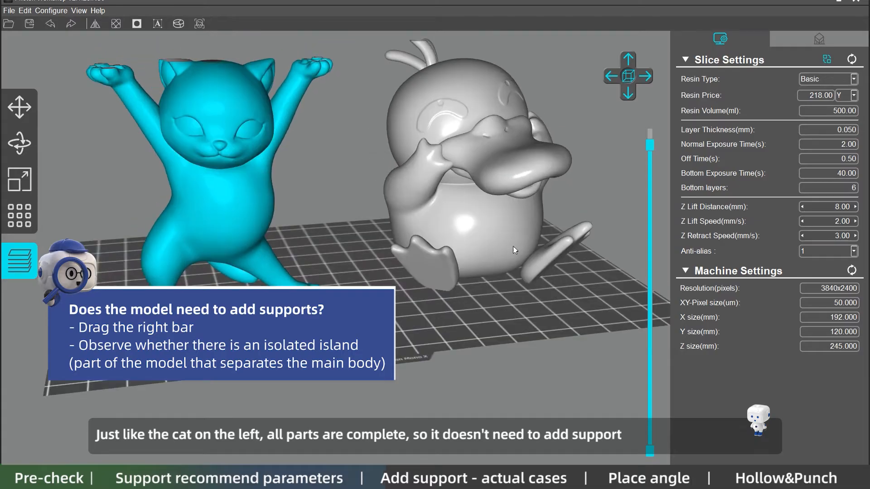
left_click_drag(645, 121, 644, 117)
scroll(494, 226, "down", 3)
Select the duck and lower the layer preview to its beak to check for parts separated from the body
right_click_drag(494, 227, 441, 233)
left_click(441, 235)
right_click_drag(434, 279, 489, 356)
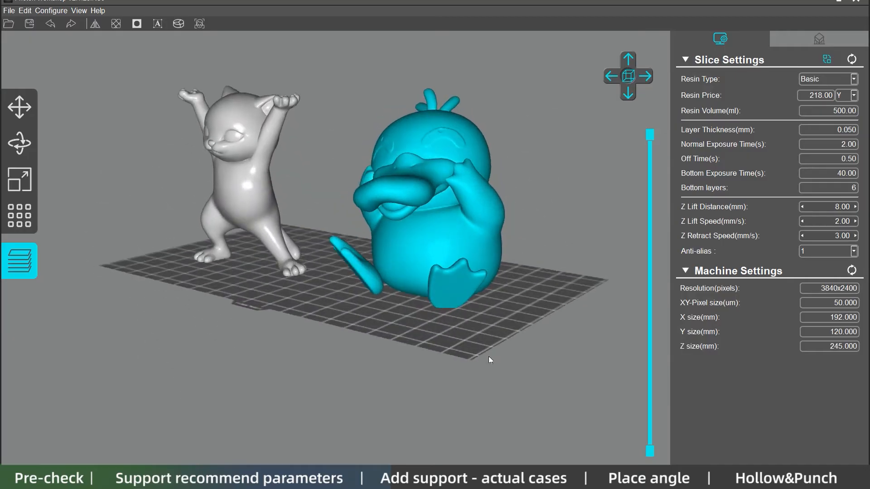
left_click_drag(648, 138, 627, 421)
mouse_move(627, 421)
right_mouse_down()
mouse_move(404, 341)
mouse_move(624, 417)
right_mouse_up()
left_click_drag(641, 419, 629, 292)
mouse_move(628, 292)
right_mouse_down()
mouse_move(393, 284)
mouse_move(390, 308)
right_mouse_up()
scroll(385, 197, "up", 2)
mouse_move(385, 196)
right_mouse_down()
mouse_move(312, 242)
mouse_move(354, 182)
right_mouse_up()
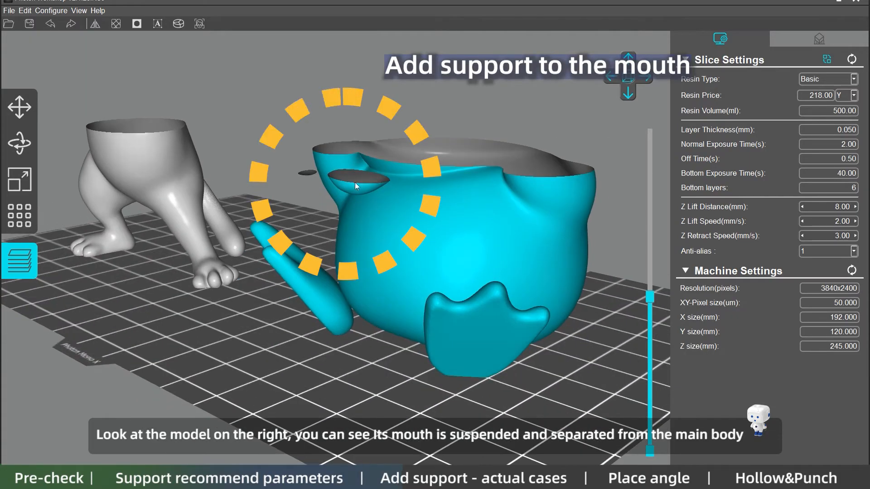
Manually add Medium supports beneath the duck's overhanging beak
right_click_drag(312, 153, 489, 150)
left_click(807, 41)
scroll(499, 181, "up", 6)
right_click_drag(376, 125, 362, 90)
left_click(332, 120)
left_click(338, 119)
right_click_drag(339, 118, 354, 63)
left_click(364, 151)
left_click(307, 127)
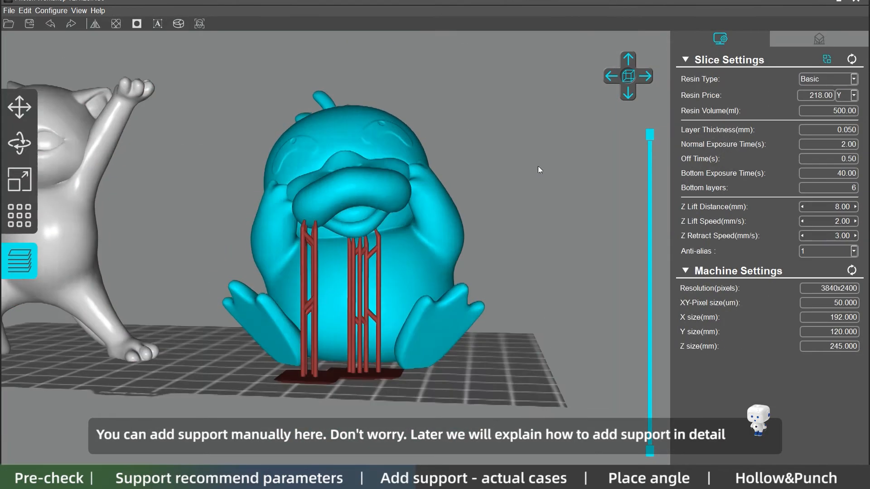
Inspect the duck's beak supports and preview the layers at beak height to check that the islands are supported
right_click_drag(521, 272, 607, 349)
scroll(599, 321, "up", 2)
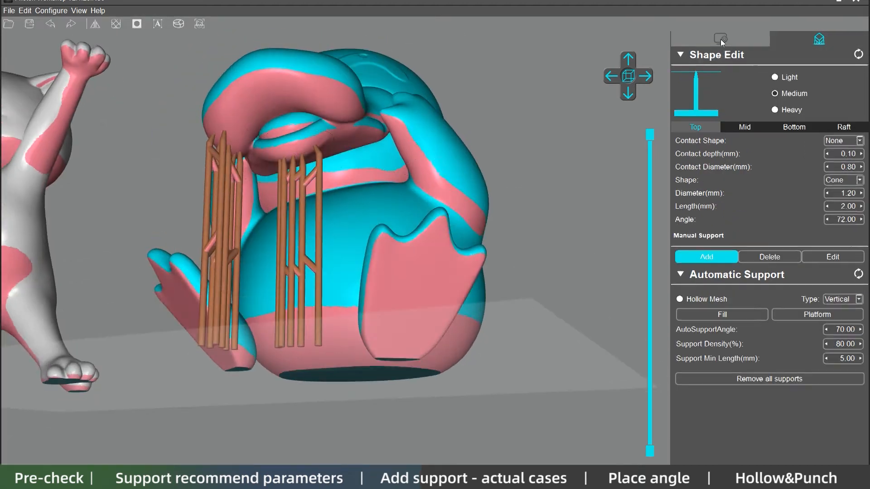
left_click(720, 39)
right_click_drag(317, 226, 344, 270)
scroll(279, 245, "up", 2)
left_click_drag(650, 304, 649, 292)
right_click_drag(370, 274, 305, 262)
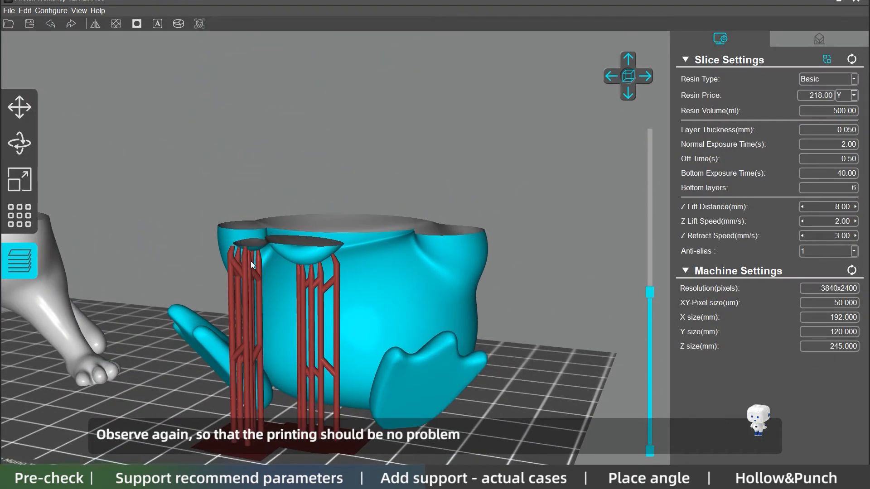
scroll(250, 263, "down", 2)
right_click_drag(251, 263, 385, 231)
right_click_drag(658, 304, 627, 108)
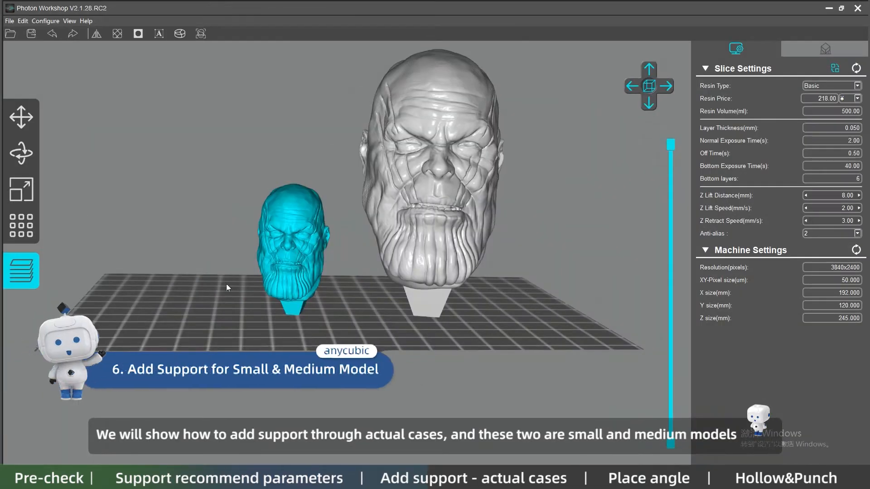
Raise the small head model to a Z position of 8 mm above the platform
right_click_drag(258, 316, 485, 297)
right_click_drag(228, 320, 227, 310)
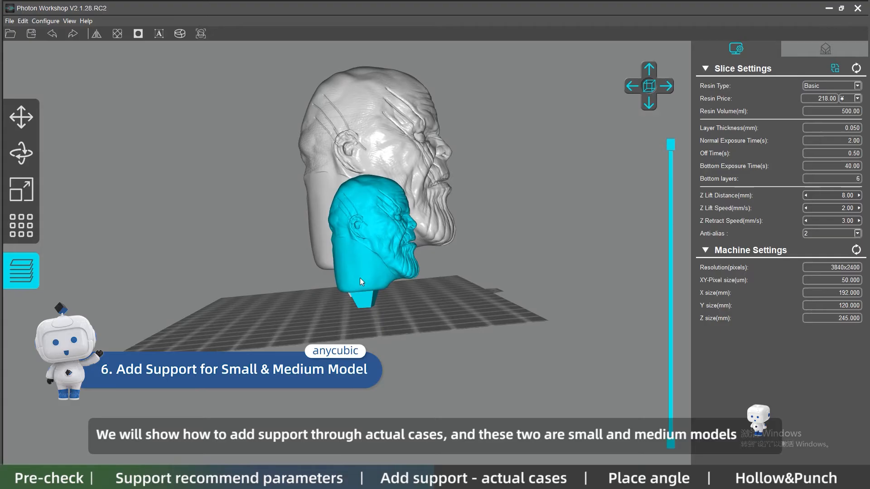
left_click(22, 119)
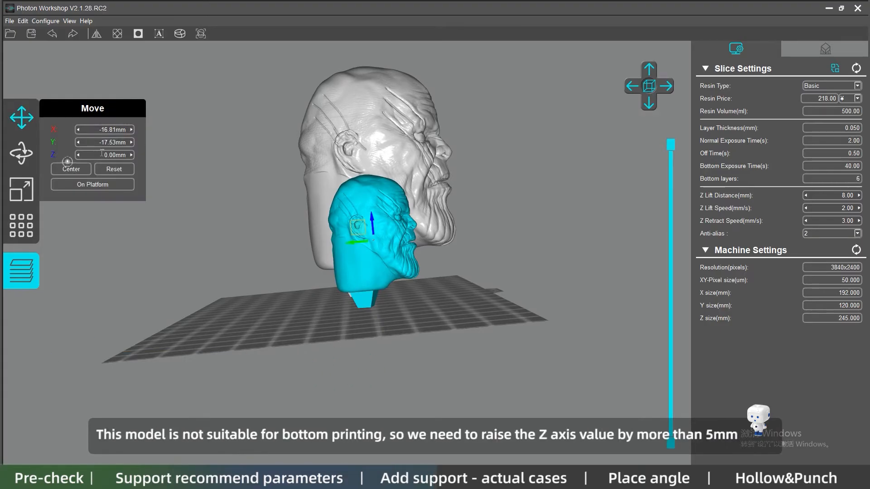
type("8")
key("Return")
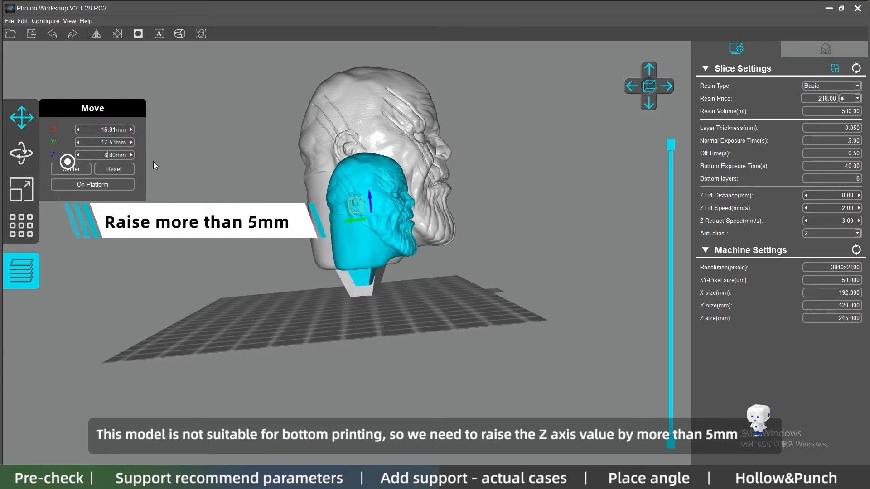
left_click(228, 253)
Configure Light supports for the small head with a 0.10 mm top contact depth and a 0.50 mm bottom thickness
right_click_drag(333, 310, 276, 348)
left_click(825, 48)
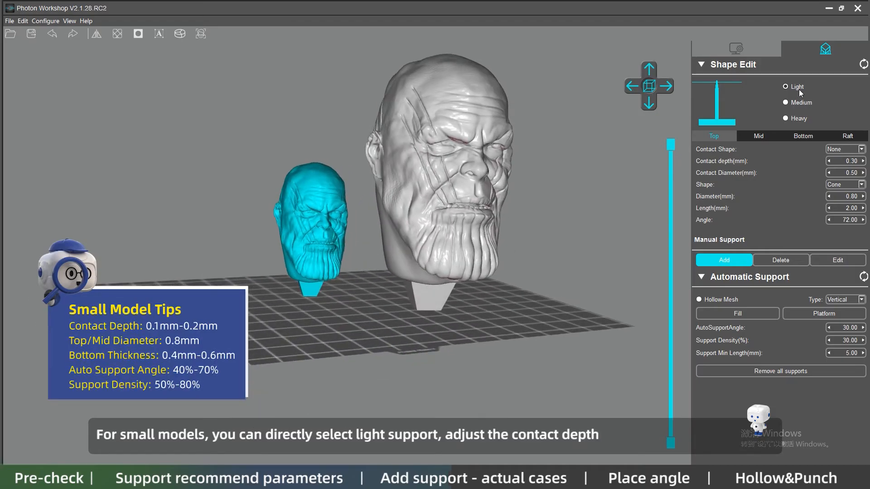
left_click(795, 86)
left_click(829, 161)
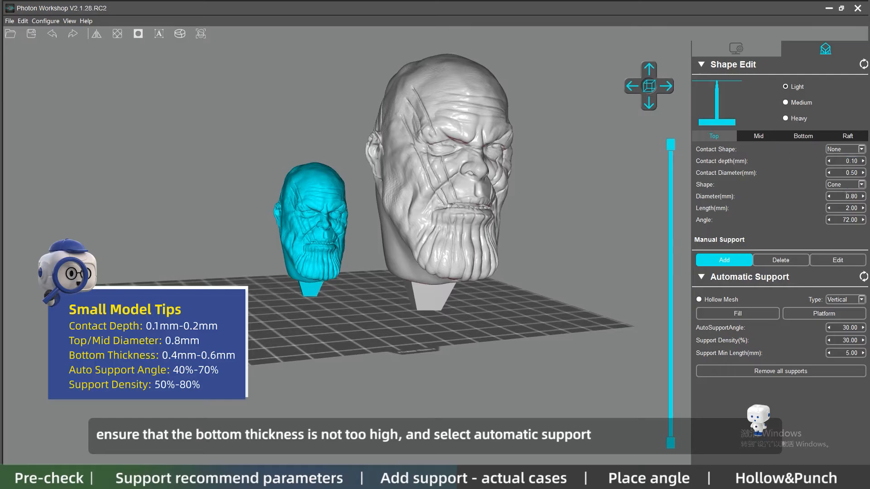
left_click(759, 136)
left_click(803, 136)
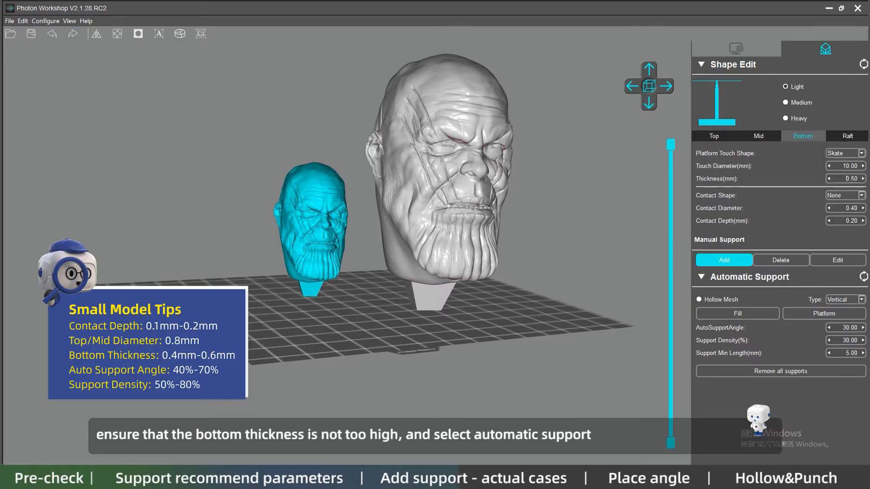
left_click(716, 137)
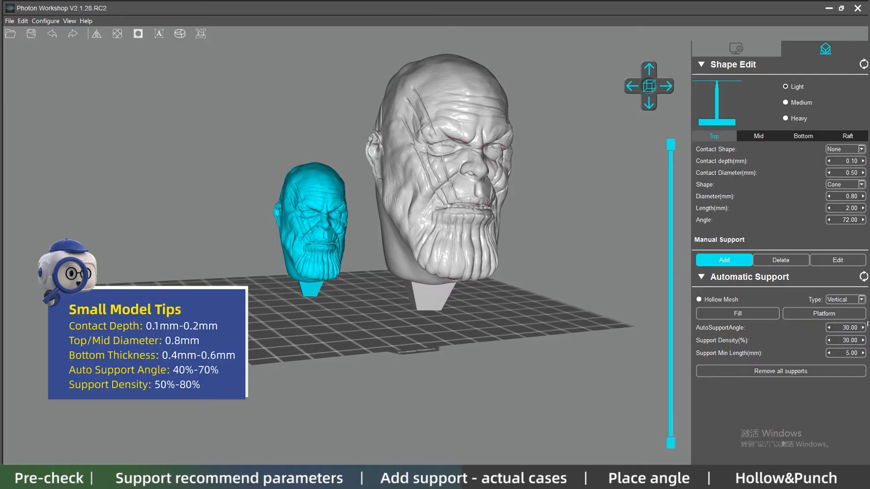
Try filling the small head with automatic Light supports at angle 30 and 30% density, and remove them all
left_click(736, 312)
right_click_drag(320, 300, 301, 312)
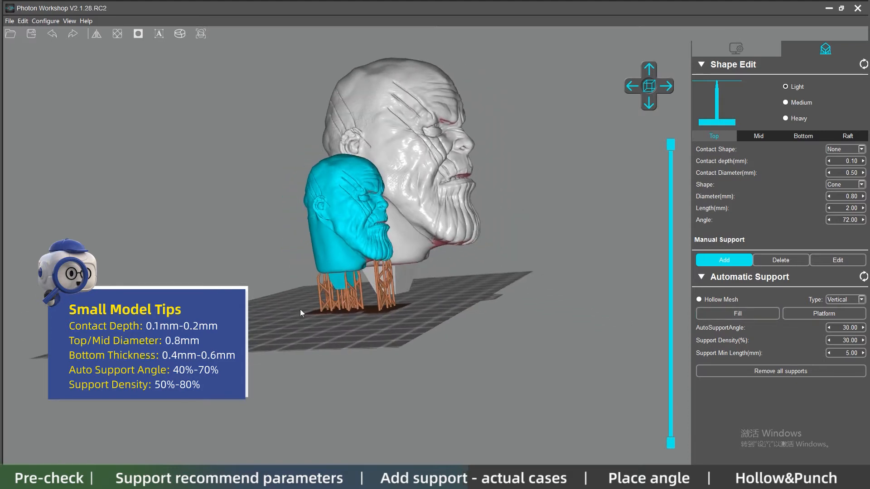
left_click(786, 379)
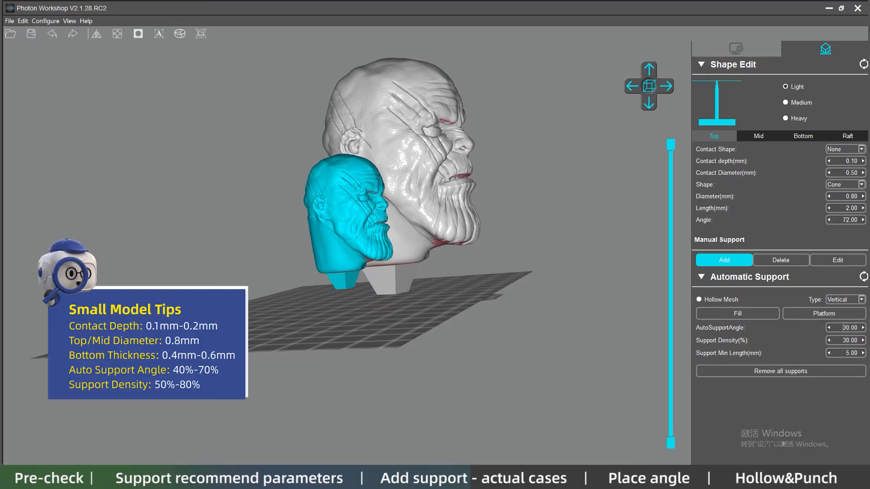
Set the automatic support angle to 60 and the density to 60%, and fill the small head with supports
left_click(865, 327)
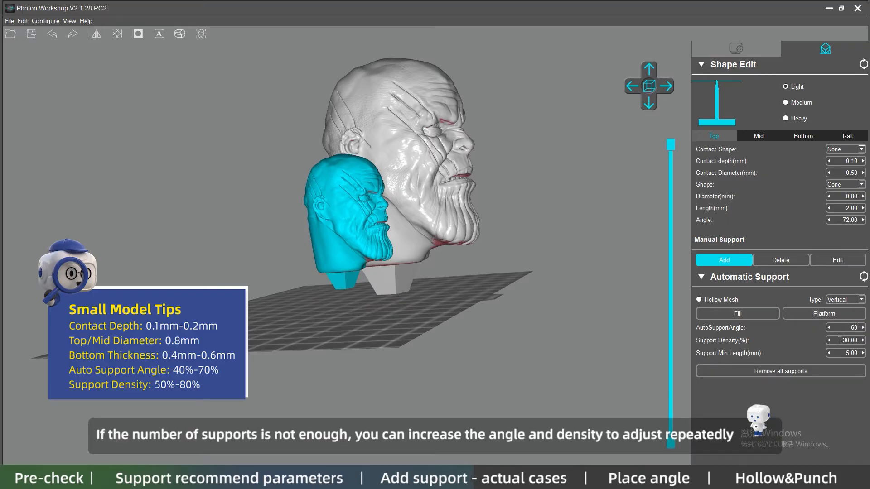
left_click(866, 340)
left_click(716, 313)
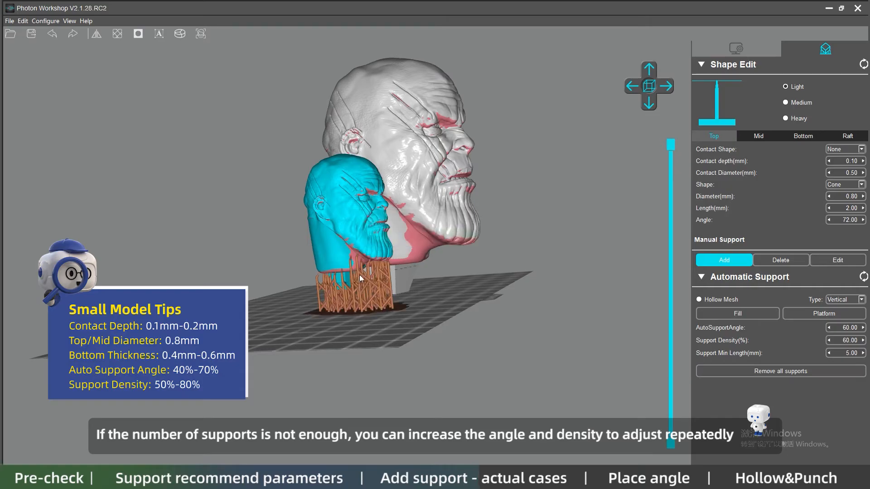
right_click_drag(361, 277, 397, 293)
scroll(342, 323, "up", 5)
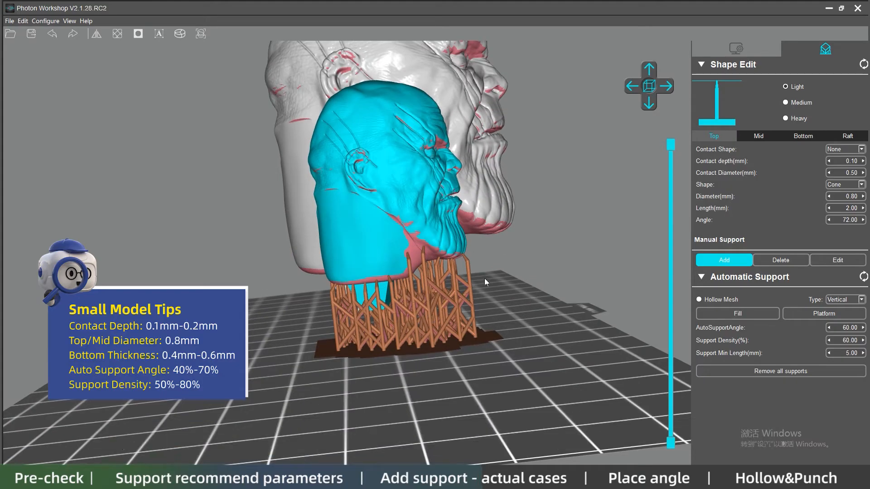
Remove all the small head's supports, set the support density to 80%, and generate fill supports again
left_click(821, 376)
double_click(849, 340)
type("80")
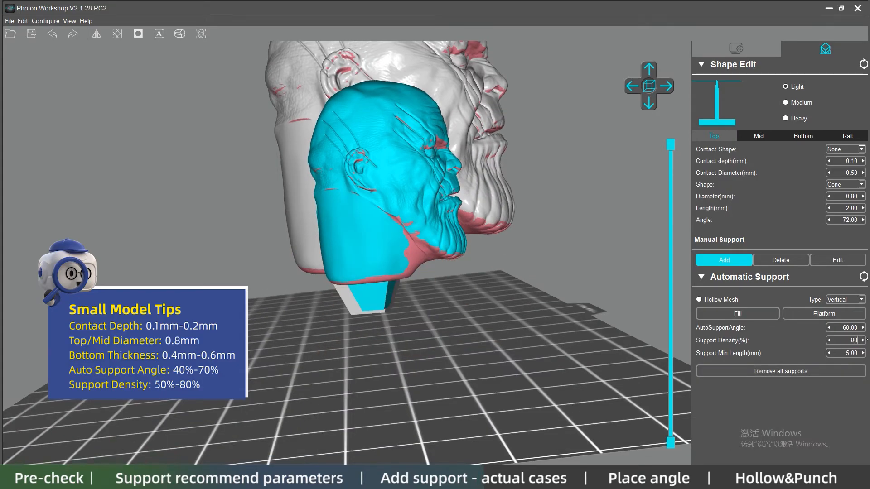
left_click(742, 317)
left_click_drag(494, 346, 140, 175)
Select the larger head and raise it to a Z position of 8 mm above the platform
left_click(763, 51)
left_click(447, 211)
left_click_drag(446, 210, 400, 259)
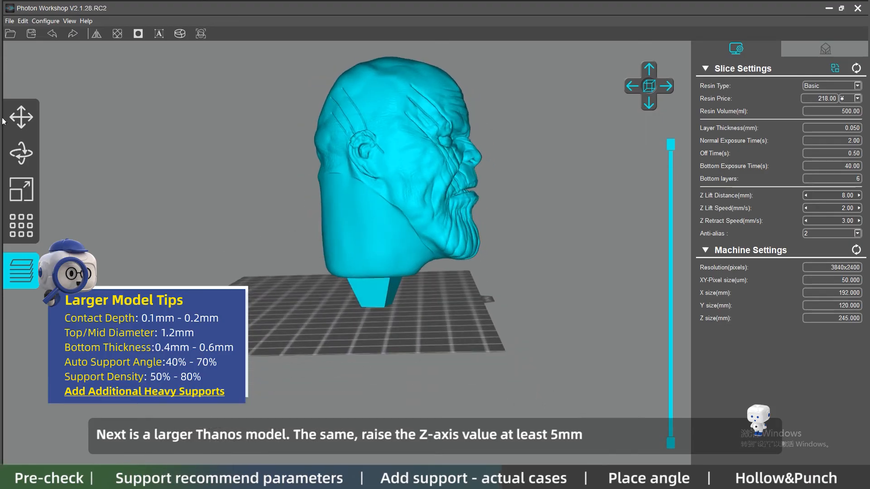
left_click(21, 118)
type("8")
key("Return")
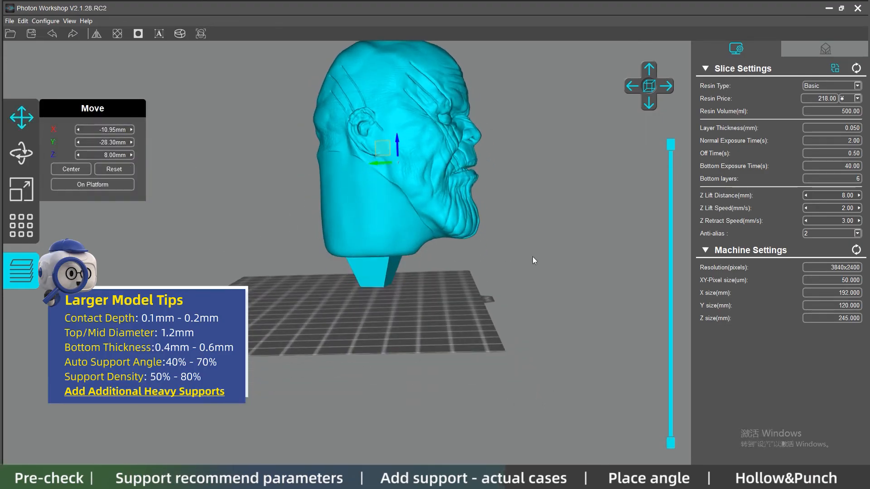
Configure Medium supports for the larger head with a 0.10 mm top contact depth and a reduced bottom thickness
left_click(801, 48)
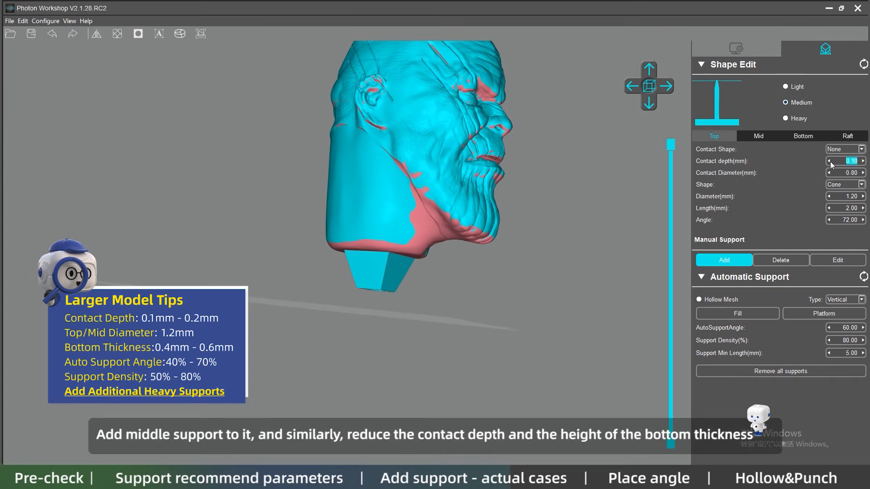
left_click(812, 138)
left_click(758, 136)
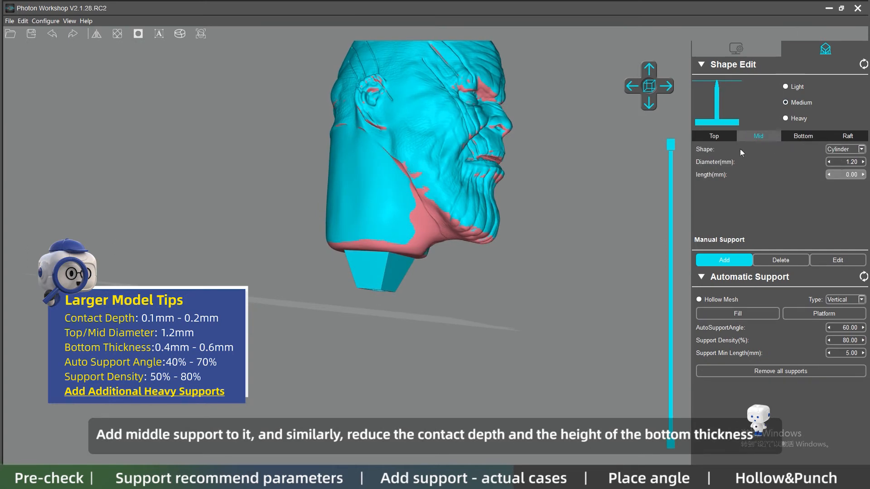
left_click(802, 135)
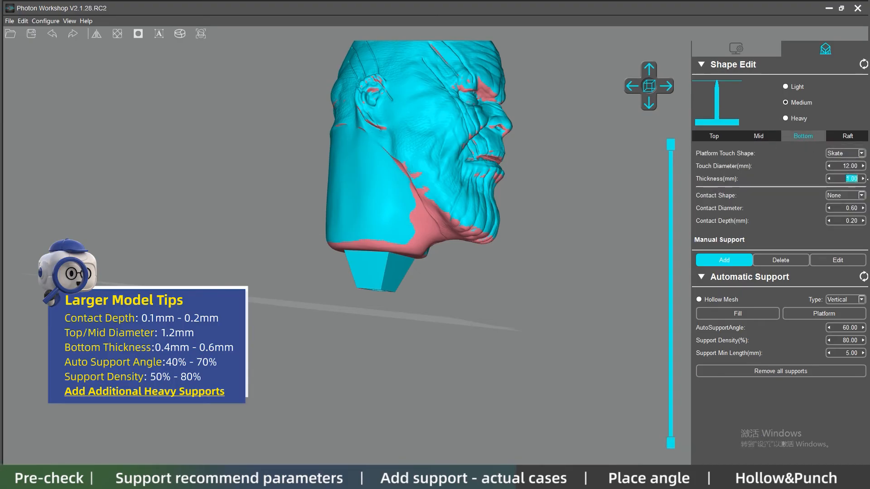
left_click(716, 136)
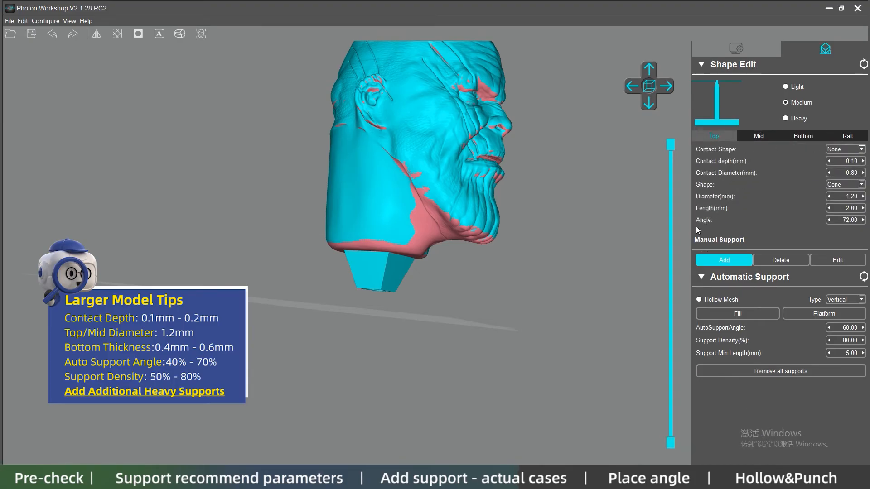
Fill the larger head with automatic Medium supports and inspect its underside
left_click(730, 316)
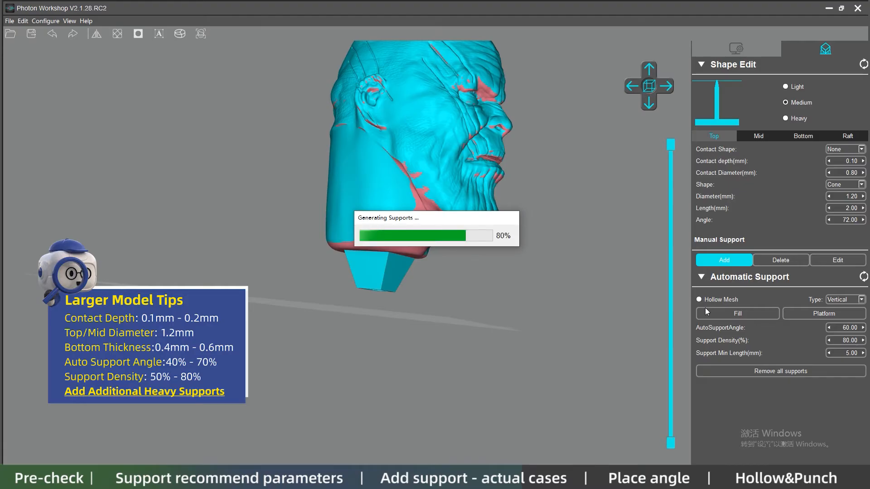
left_click_drag(622, 307, 368, 279)
scroll(368, 279, "up", 5)
Delete some of the Medium supports beneath the flat base of the larger head's neck
left_click(781, 260)
scroll(369, 277, "up", 1)
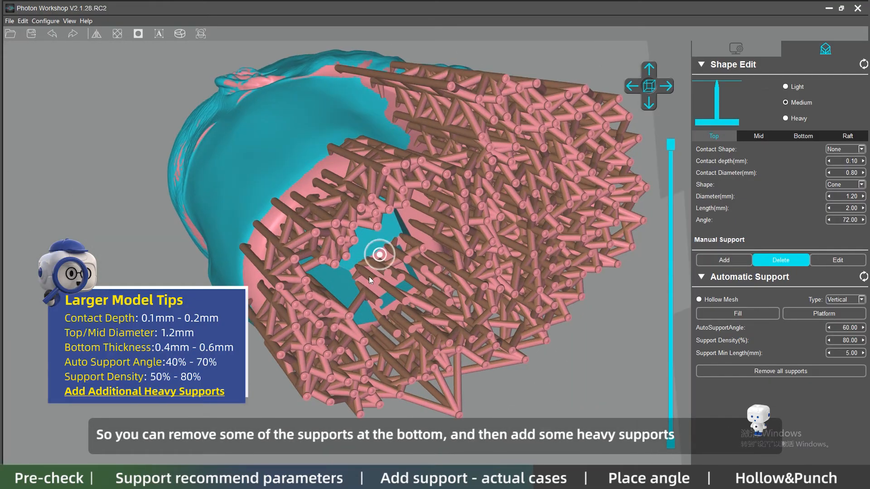
left_click(376, 269)
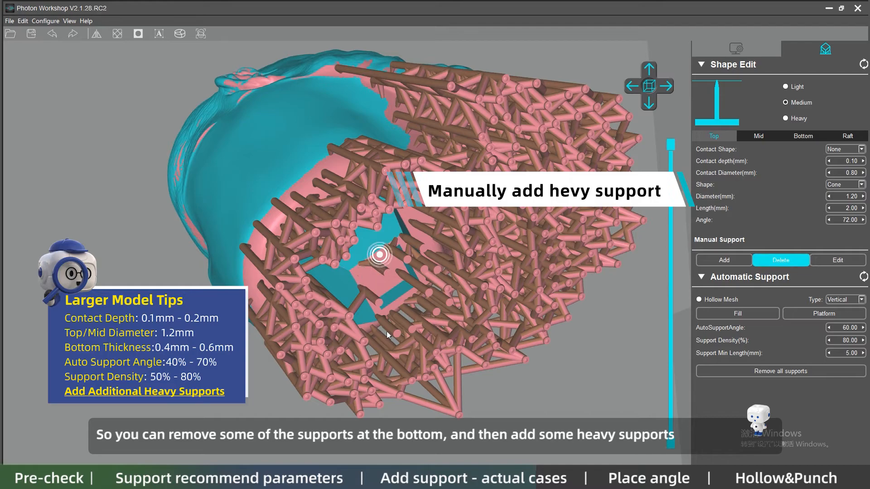
left_click(379, 267)
left_click_drag(350, 319, 566, 291)
Configure manually added Heavy supports with a 0.20 mm top contact depth and a reduced bottom thickness
left_click(730, 261)
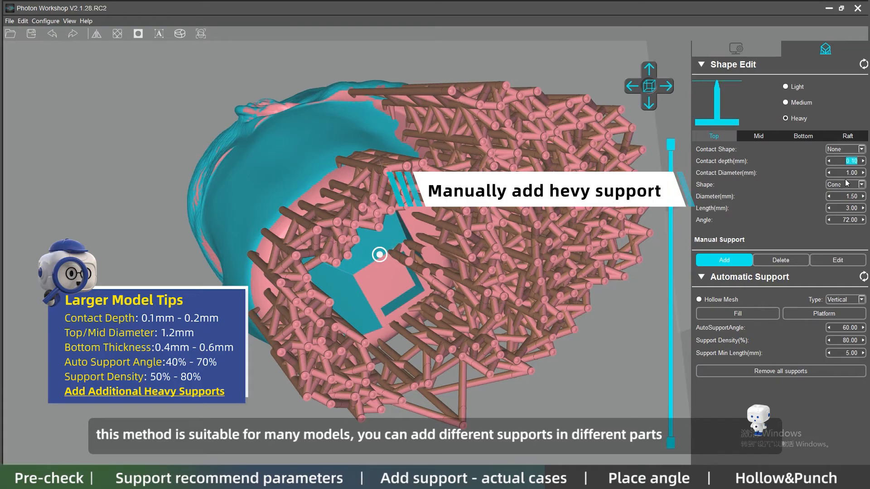
left_click(803, 136)
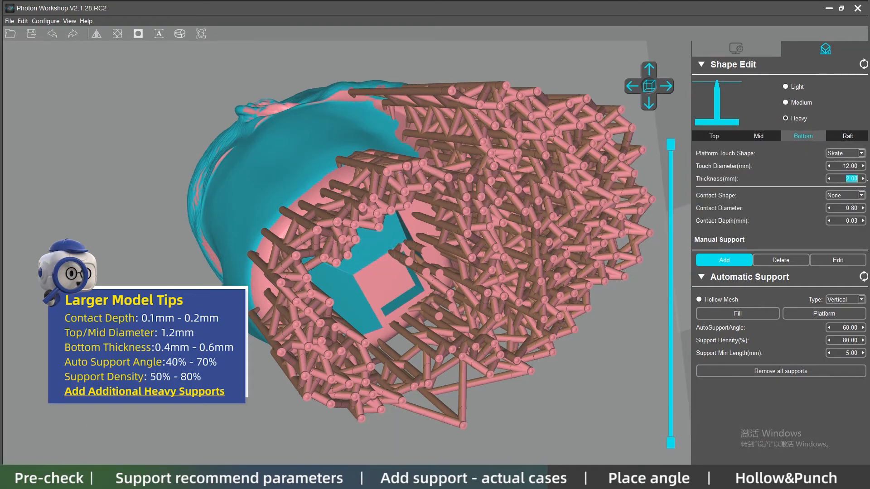
left_click(704, 133)
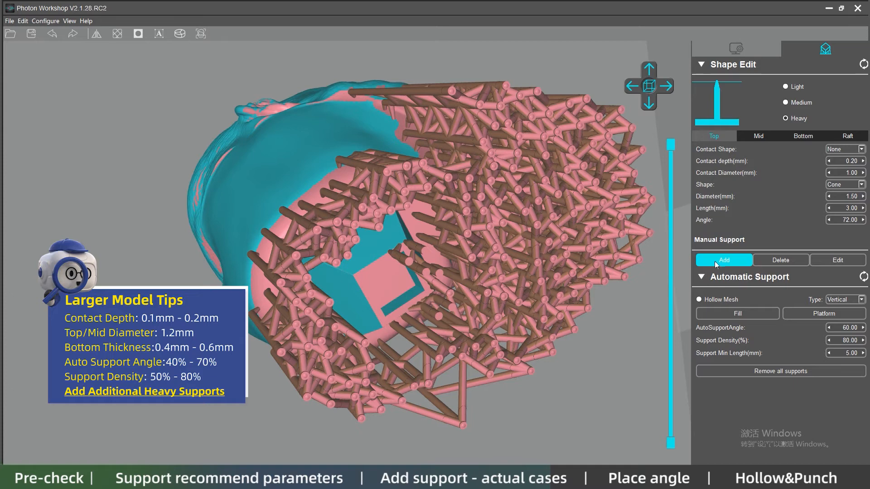
Manually add Heavy supports across the cleared underside of the larger head's neck base and around it
scroll(365, 290, "up", 3)
scroll(309, 313, "up", 4)
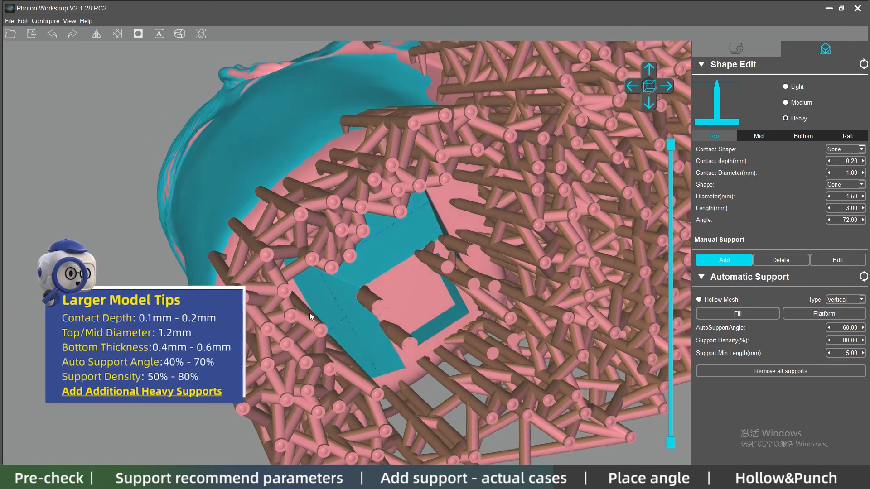
left_click(439, 369)
left_click(437, 338)
left_click(423, 310)
left_click(410, 286)
left_click(363, 295)
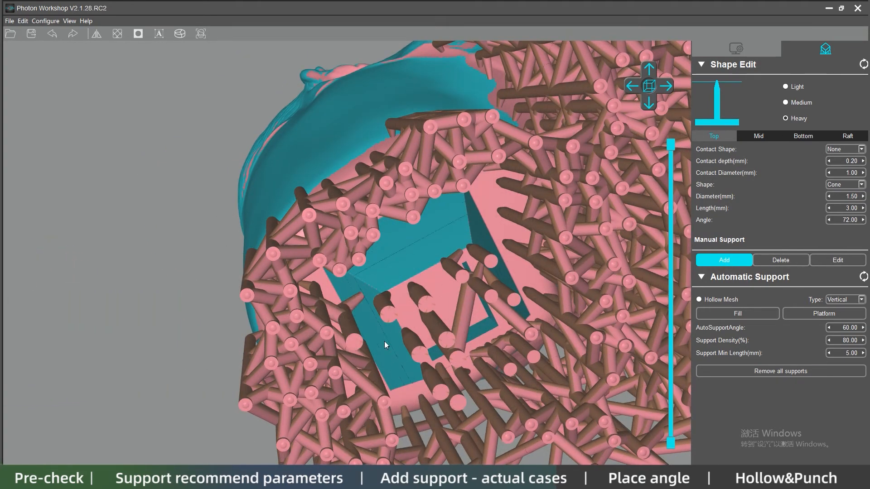
left_click(384, 341)
left_click(393, 399)
Delete the unnecessary supports running up the larger head's face
scroll(393, 281, "down", 6)
right_click_drag(491, 225, 301, 239)
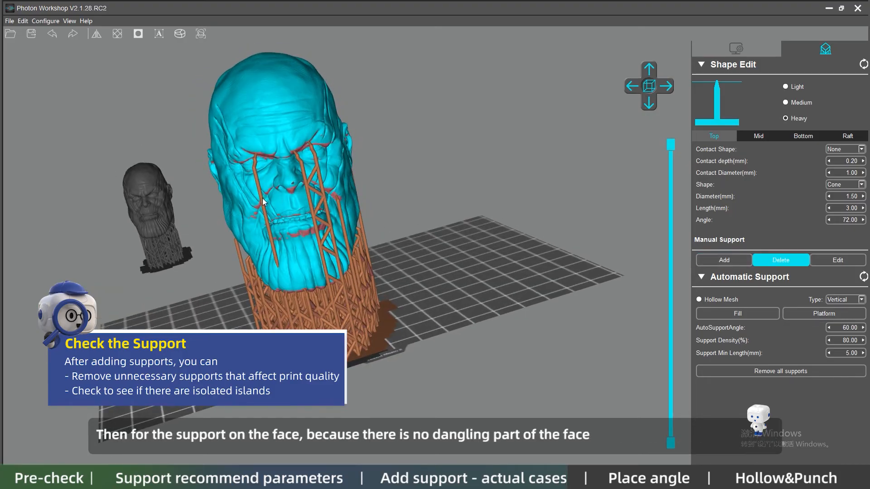
left_click(792, 261)
right_click_drag(420, 319, 308, 257)
left_click(307, 257)
Lower the layer preview through the larger head to check for dangling parts, and restore the full-height view
left_click_drag(672, 143, 660, 343)
scroll(245, 240, "up", 1)
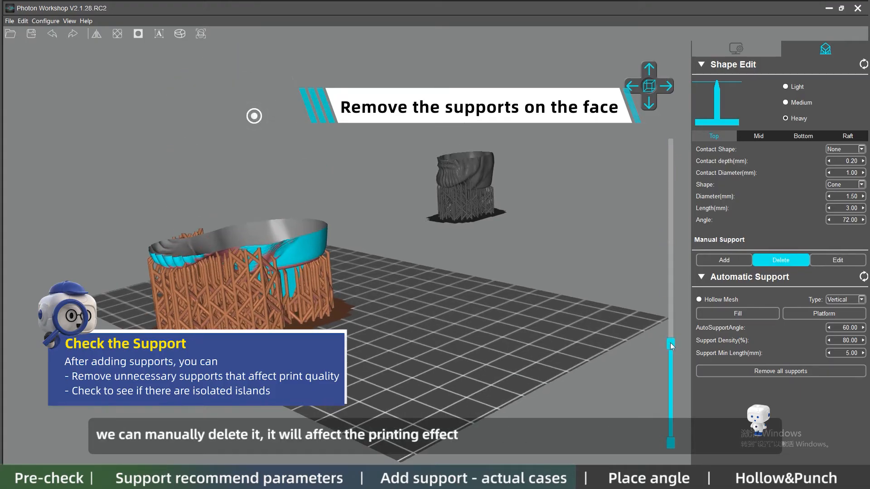
left_click_drag(670, 344, 627, 128)
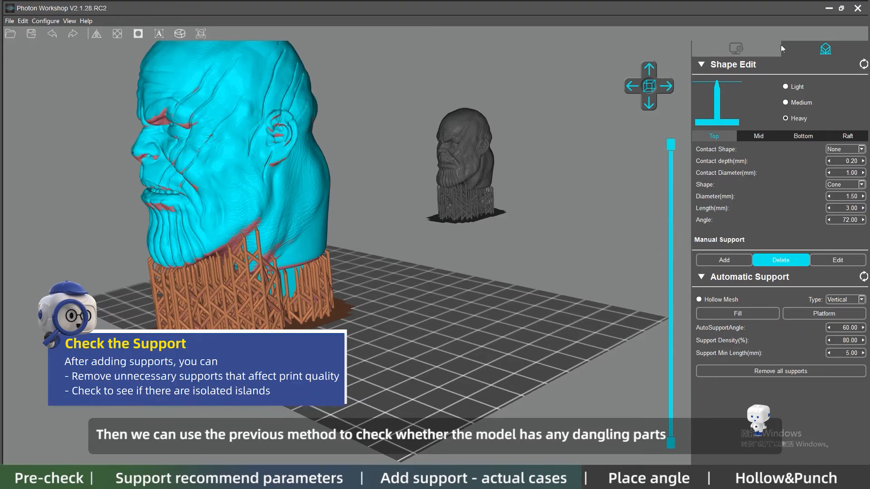
left_click(736, 49)
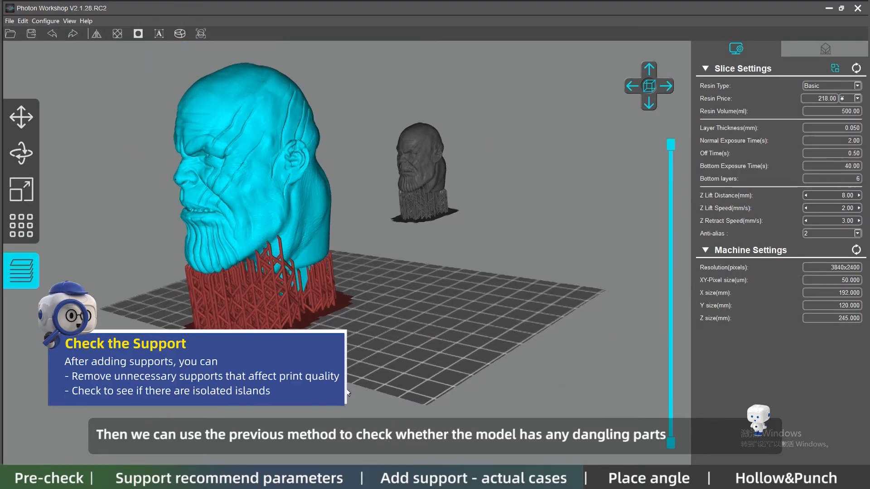
right_click_drag(347, 393, 247, 260)
Rotate the selected female head model 180° about the Y axis so it stands upside down
left_click(331, 82)
left_click_drag(331, 82, 420, 235)
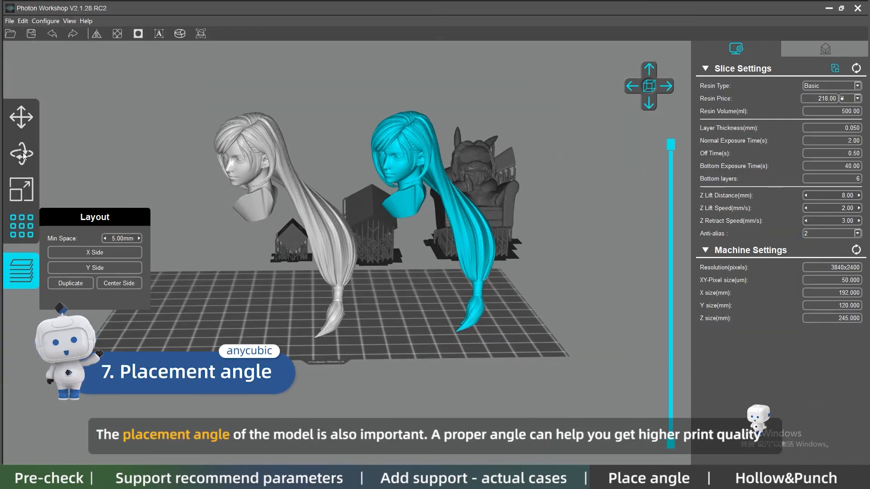
left_click(21, 153)
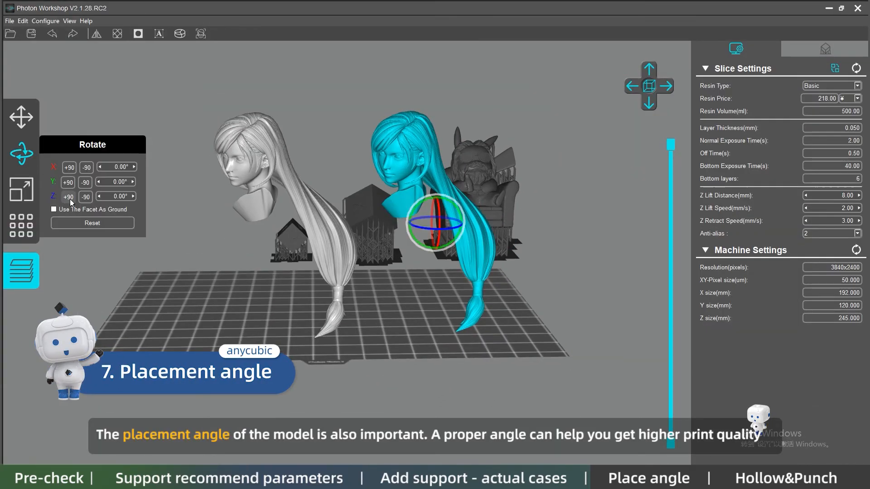
left_click(67, 181)
left_click(68, 181)
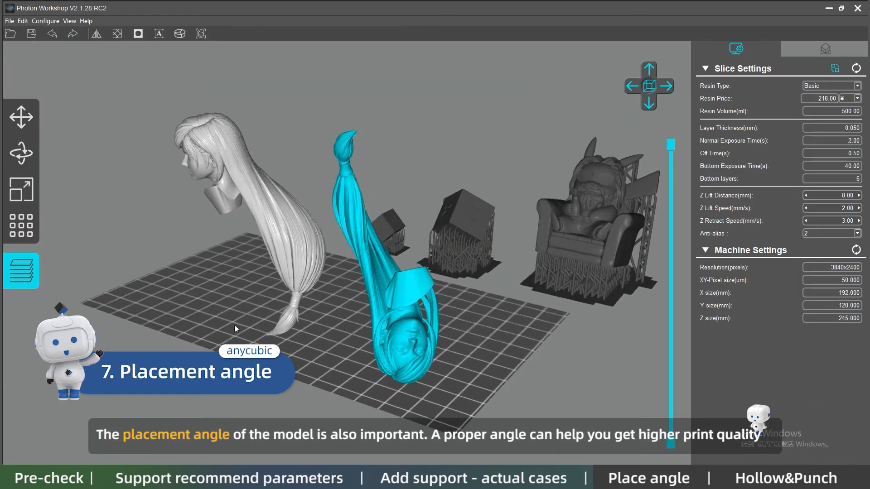
Compare the upright and upside-down female heads from several angles to judge which placement suits printing
right_click_drag(235, 325, 134, 288)
left_click(21, 154)
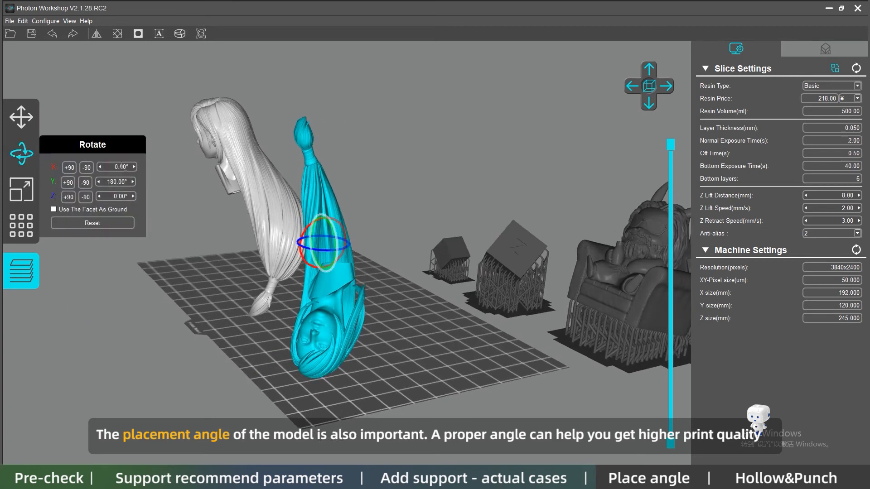
scroll(129, 168, "up", 5)
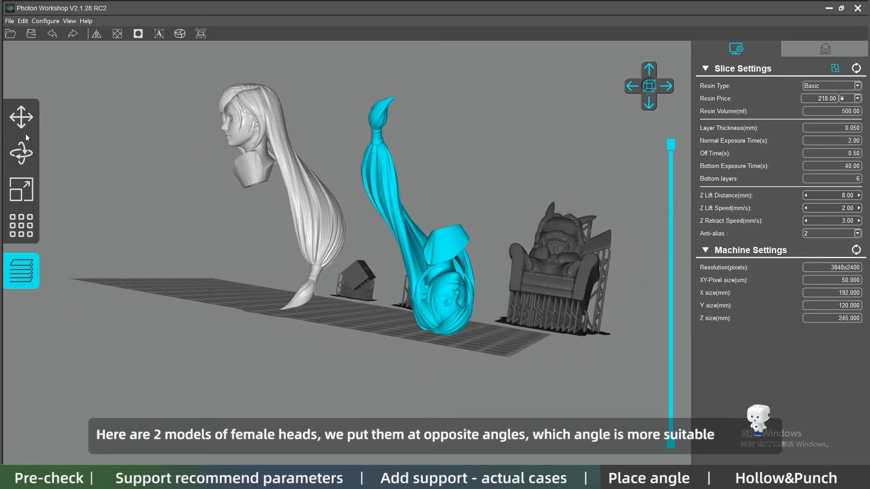
left_click(21, 154)
scroll(134, 170, "up", 5)
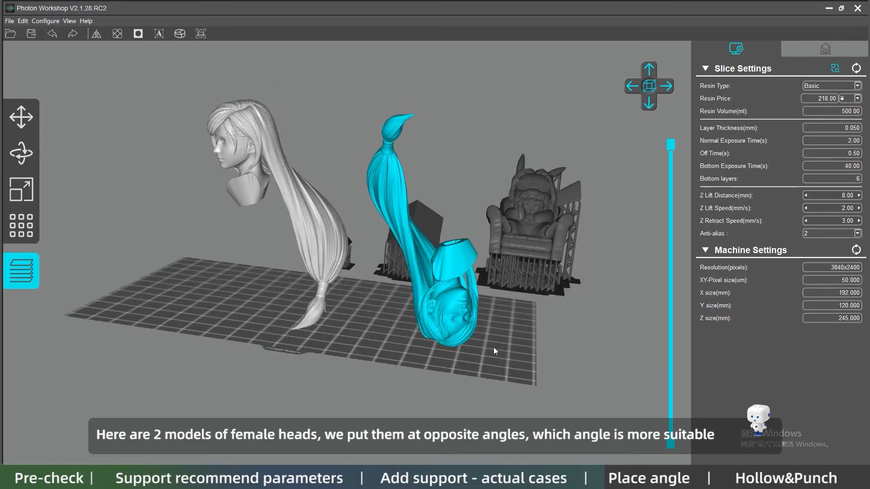
right_click_drag(494, 347, 505, 306)
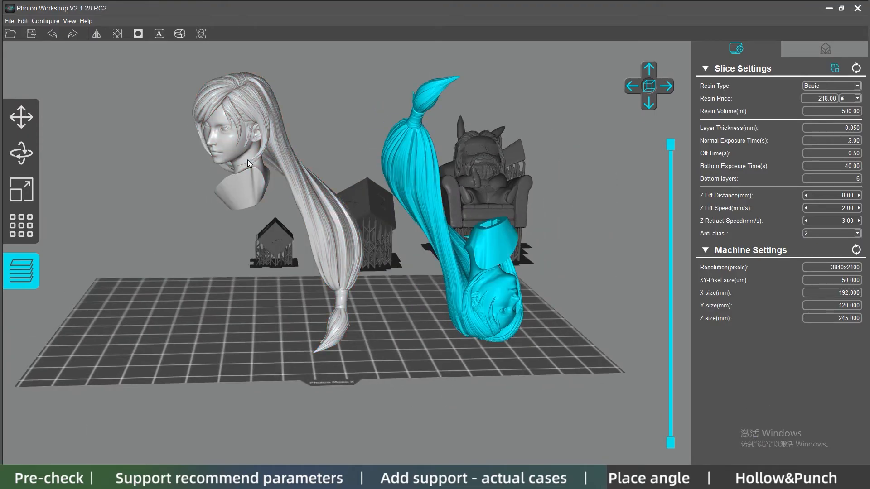
Raise both the upright and the upside-down female heads along Z to leave room for supports beneath them
left_click(132, 155)
left_click(132, 155)
left_click(132, 155)
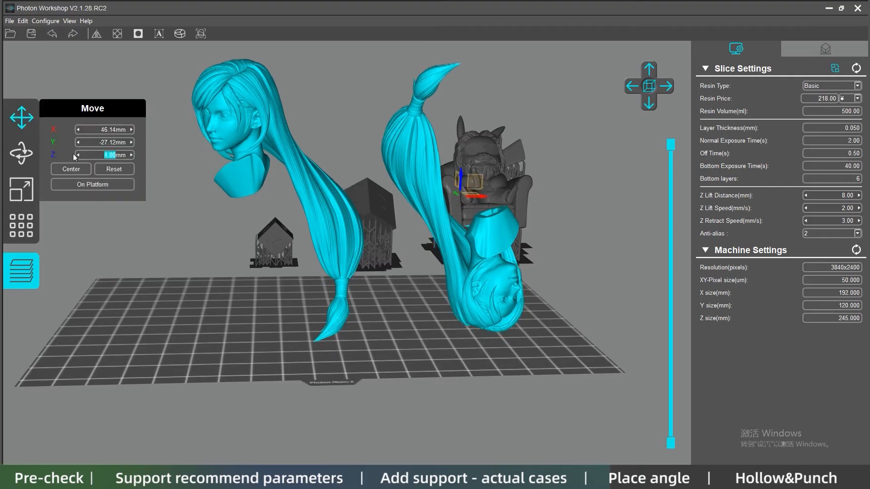
left_click(132, 156)
left_click(132, 155)
left_click(132, 156)
left_click(131, 156)
left_click(173, 249)
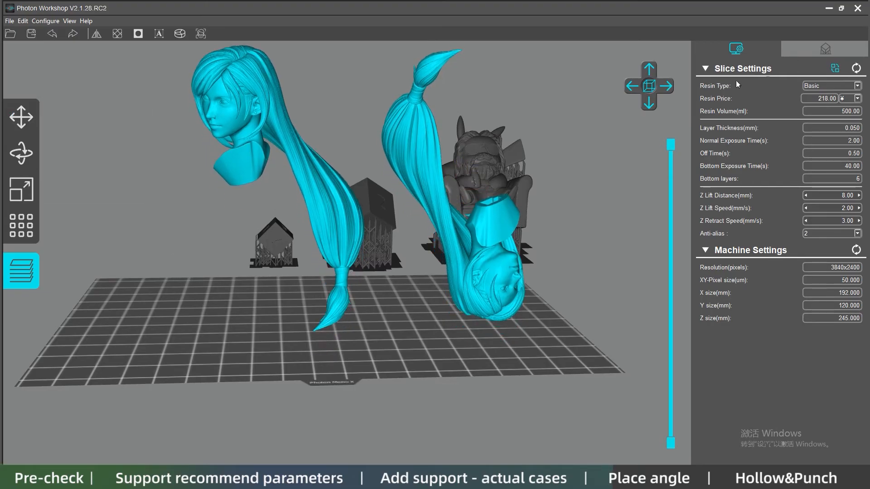
Generate automatic Light supports for the upright female head only
left_click(250, 110)
left_click(830, 53)
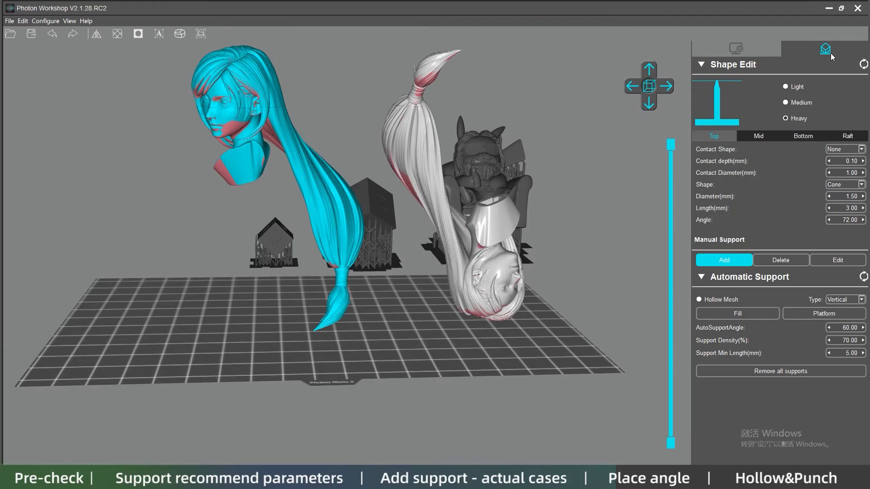
left_click(785, 87)
left_click(807, 136)
left_click(726, 134)
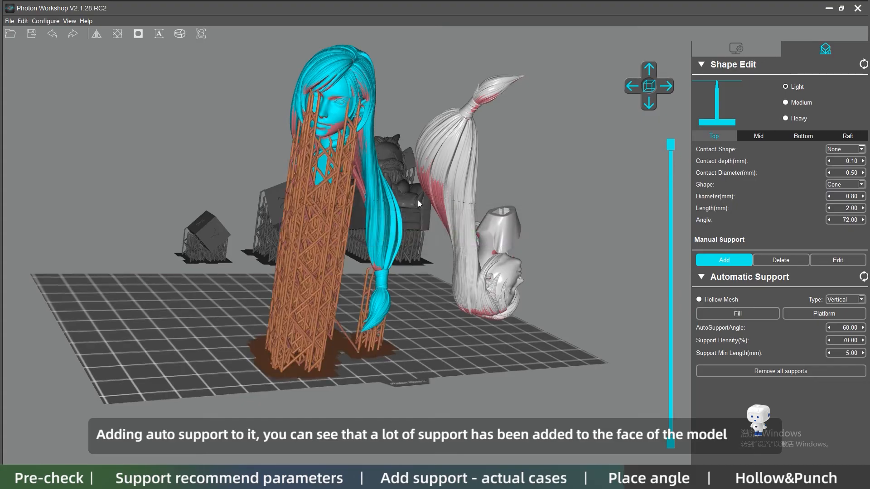
left_click_drag(418, 200, 334, 308)
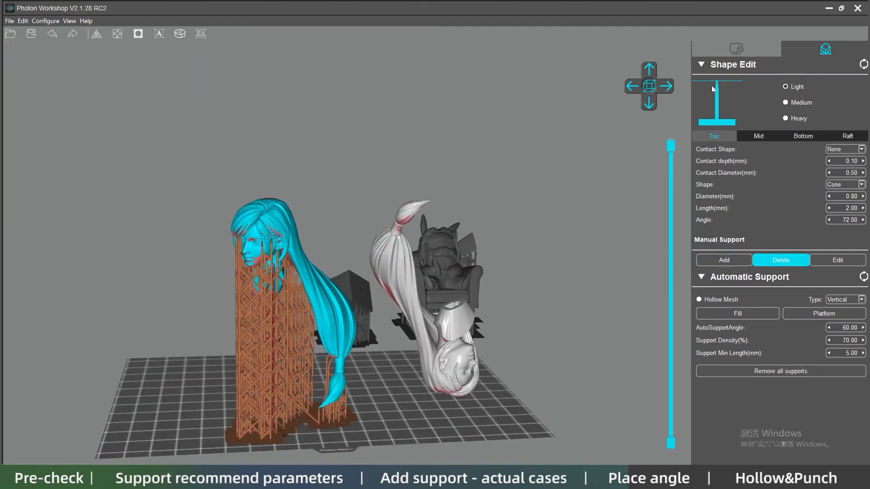
Generate automatic Fill supports for the upside-down female head using the Light preset
left_click(736, 48)
left_click(443, 368)
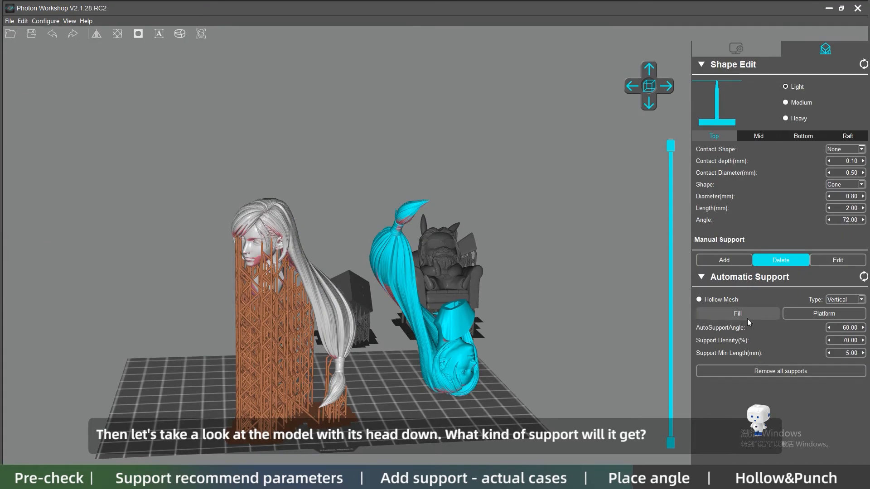
left_click(745, 314)
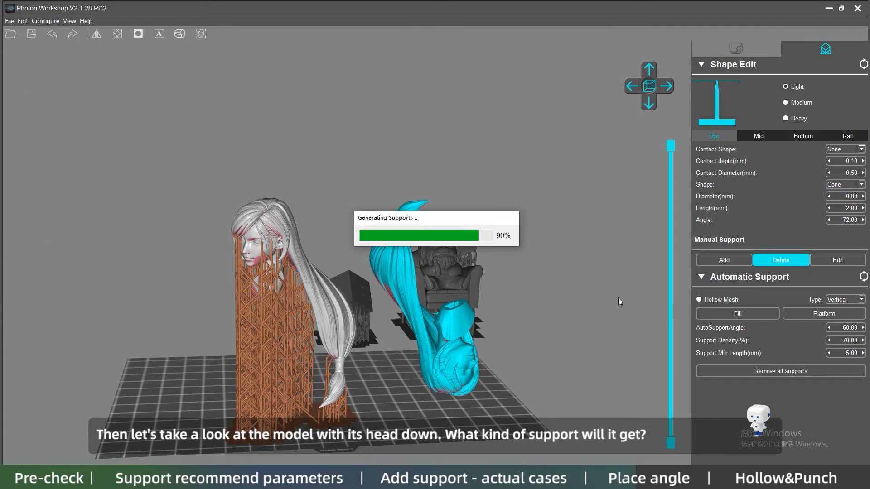
left_click_drag(477, 278, 413, 263)
Compare the supports under the upright and upside-down heads, especially around the faces, from several angles
scroll(413, 264, "up", 3)
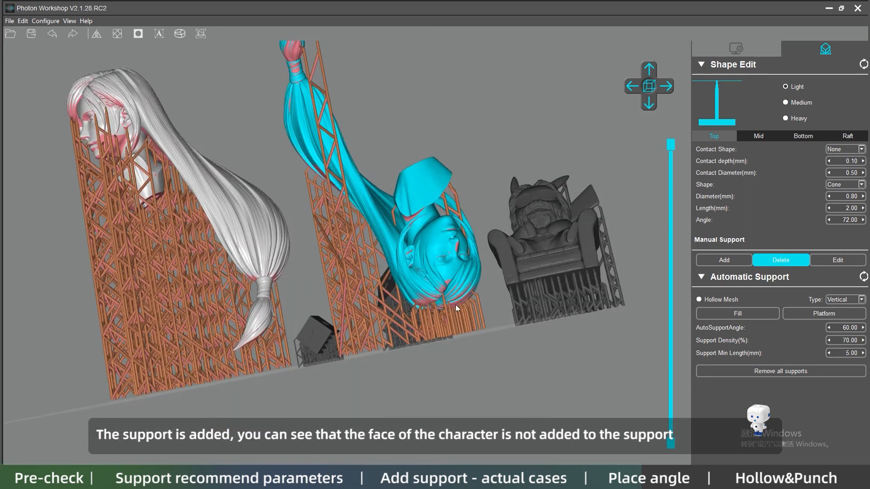
left_click_drag(455, 306, 516, 313)
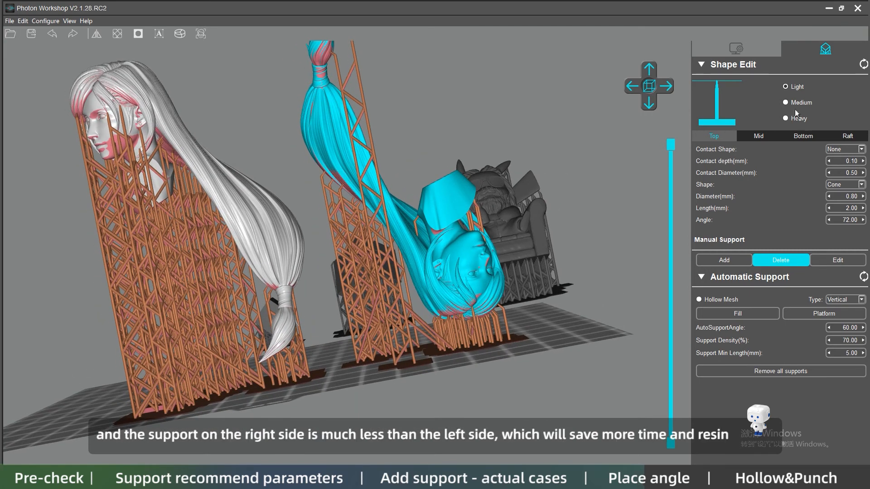
mouse_move(353, 219)
left_mouse_down()
mouse_move(369, 139)
mouse_move(339, 230)
left_mouse_up()
left_click_drag(474, 271, 443, 316)
scroll(443, 317, "up", 2)
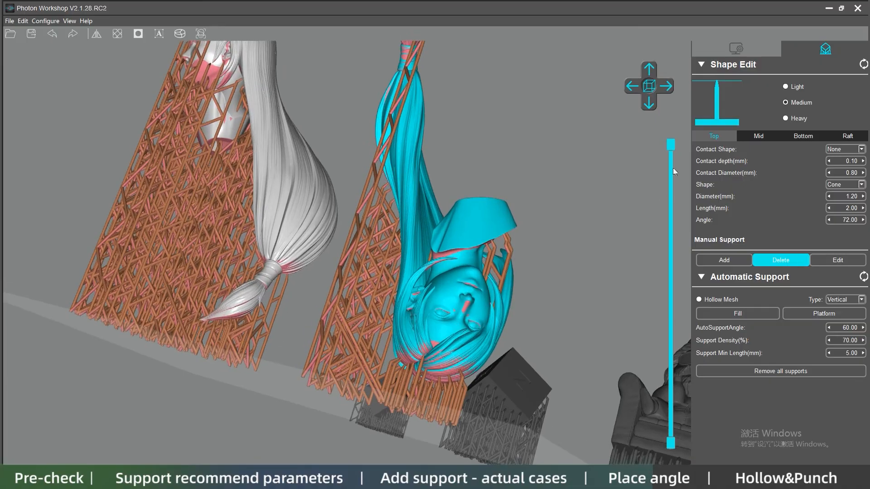
Lower and raise the layer preview through both heads to examine how the exposure area changes from layer to layer
scroll(669, 347, "down", 10)
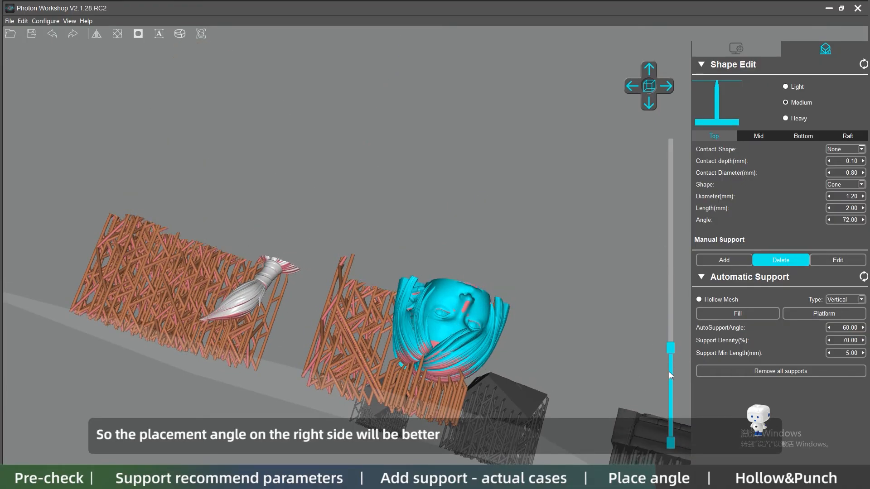
scroll(668, 390, "up", 2)
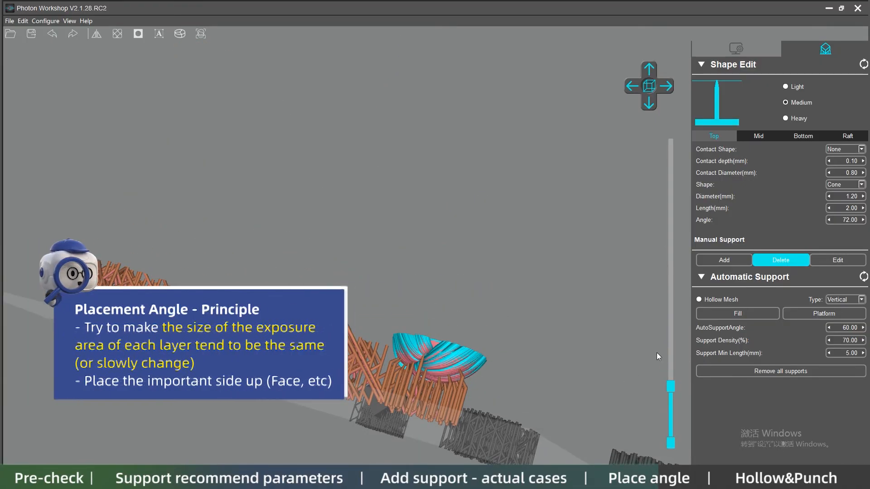
right_click_drag(436, 333, 428, 392)
middle_click_drag(431, 449, 410, 393)
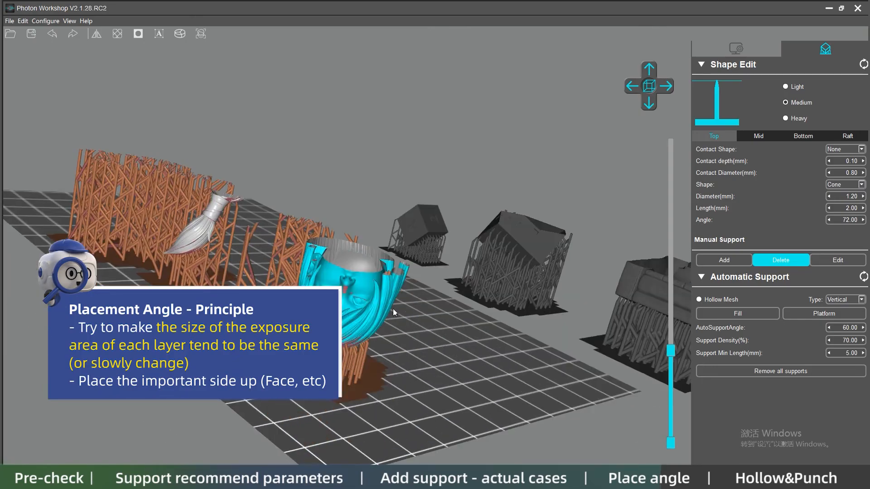
scroll(658, 279, "up", 4)
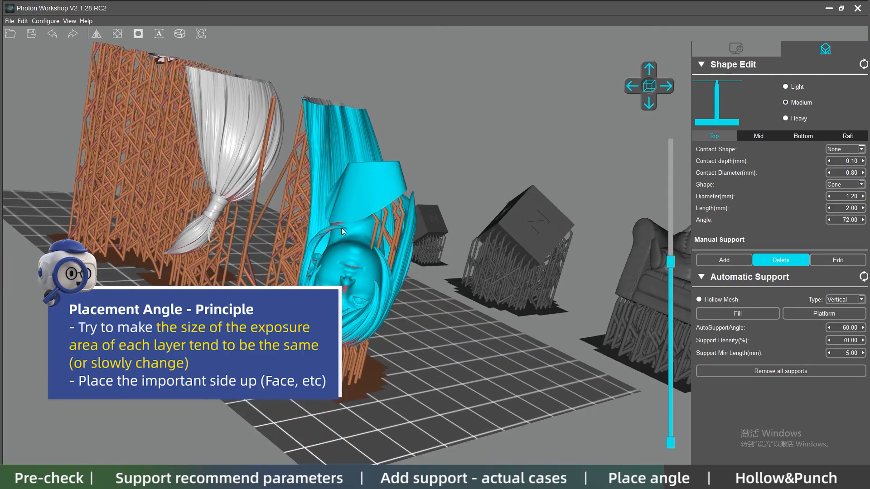
right_click_drag(340, 250, 340, 250)
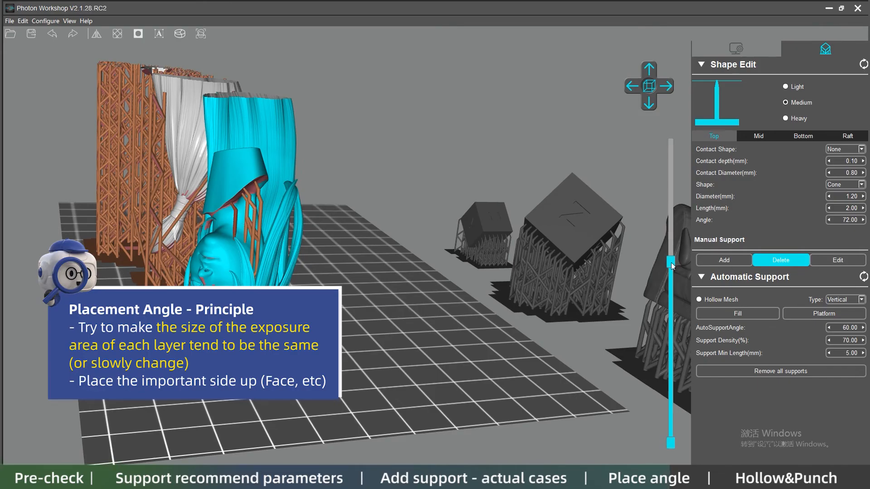
left_click_drag(671, 262, 670, 174)
scroll(390, 361, "down", 3)
right_click_drag(390, 361, 521, 339)
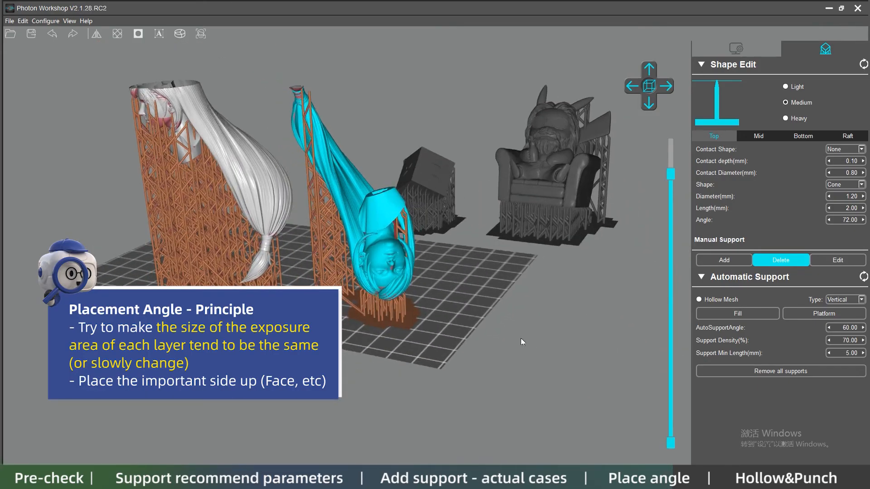
scroll(375, 251, "up", 4)
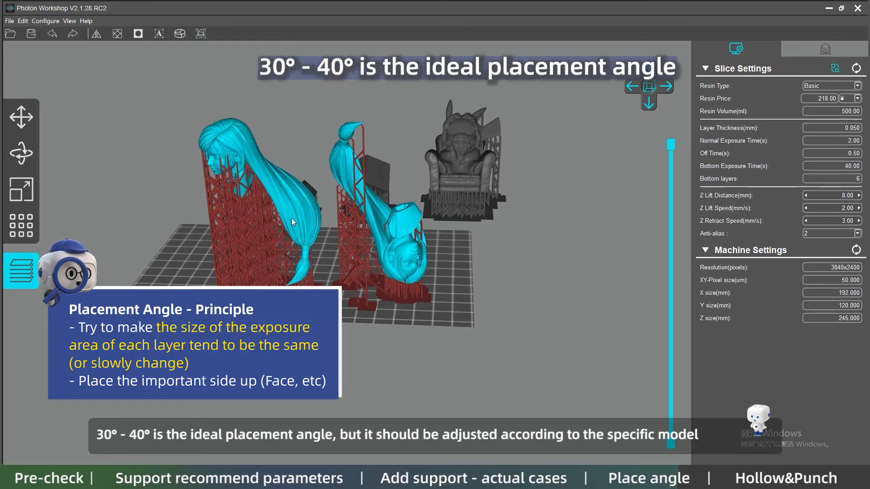
Delete the upright head with its supports, and open support editing for the upside-down head
left_click(297, 218)
left_click(23, 21)
left_click(37, 47)
left_click(406, 255)
left_click_drag(406, 254, 337, 237)
scroll(338, 238, "up", 3)
left_click(825, 49)
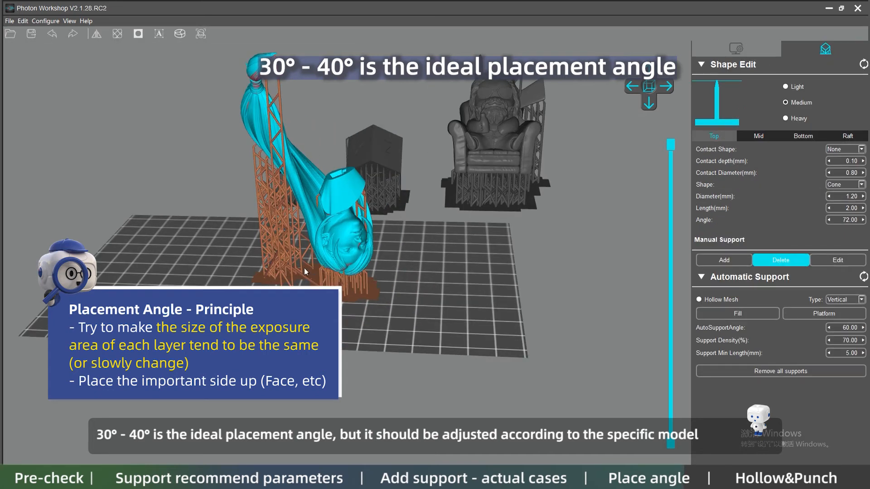
Inspect the upside-down head's neck supports and underside for dangling parts and weak support points
right_click_drag(305, 270, 273, 211)
scroll(175, 163, "up", 4)
right_click_drag(175, 162, 174, 144)
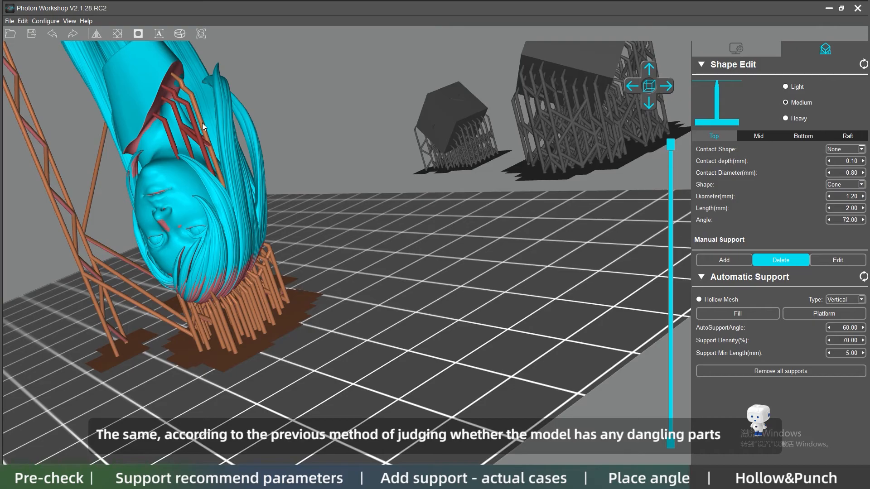
scroll(374, 251, "down", 3)
right_click_drag(373, 251, 414, 231)
right_click_drag(359, 229, 347, 264)
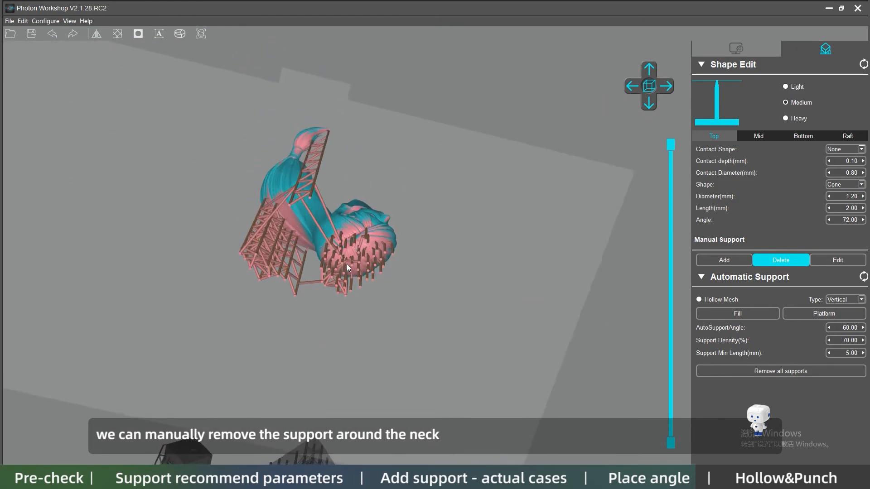
Add three Medium manual supports among the existing ones under the crown of the upside-down head
scroll(347, 264, "up", 4)
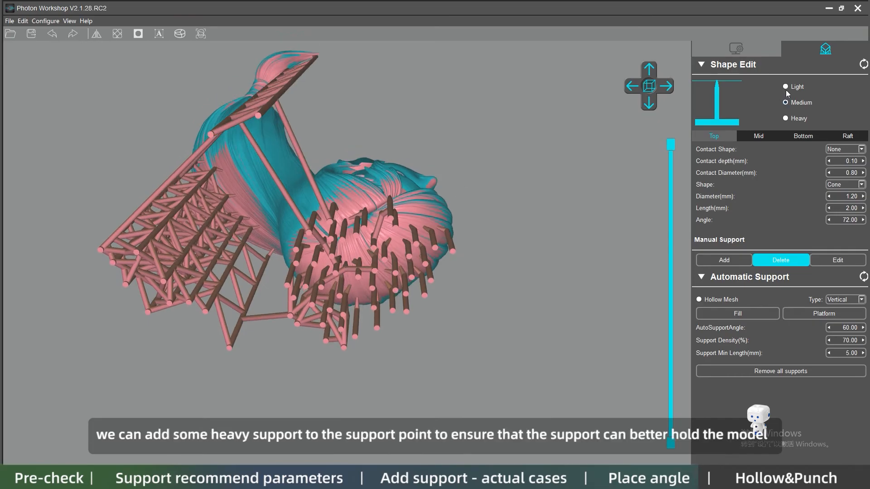
scroll(363, 252, "up", 5)
left_click(730, 262)
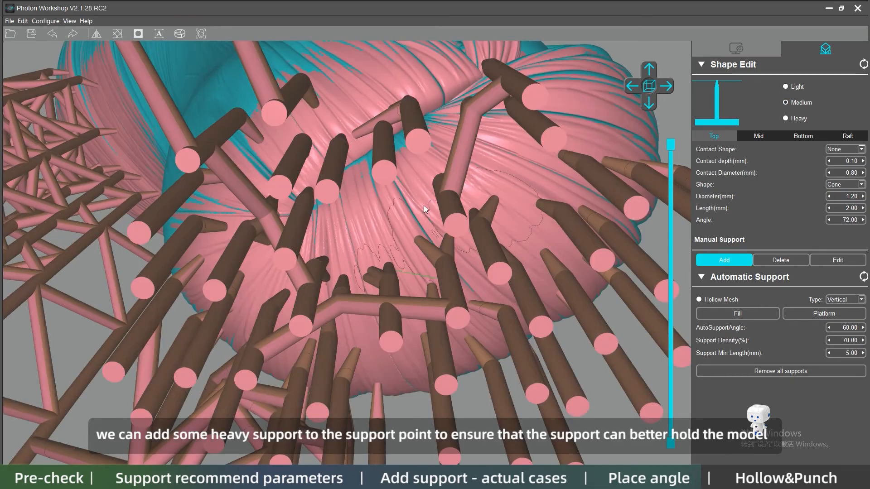
left_click(378, 226)
left_click(268, 280)
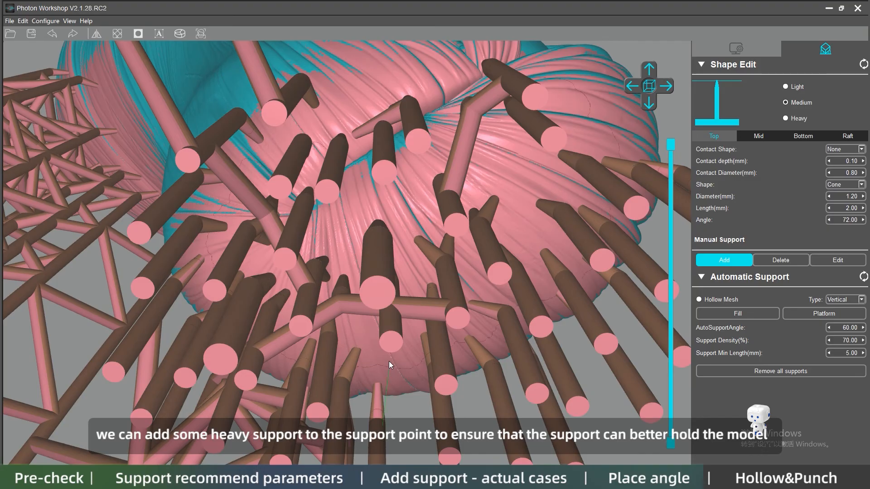
left_click(519, 182)
Add another Medium manual support near the ponytail's tip, and return to the slice settings
scroll(415, 215, "down", 8)
right_click_drag(415, 216, 276, 209)
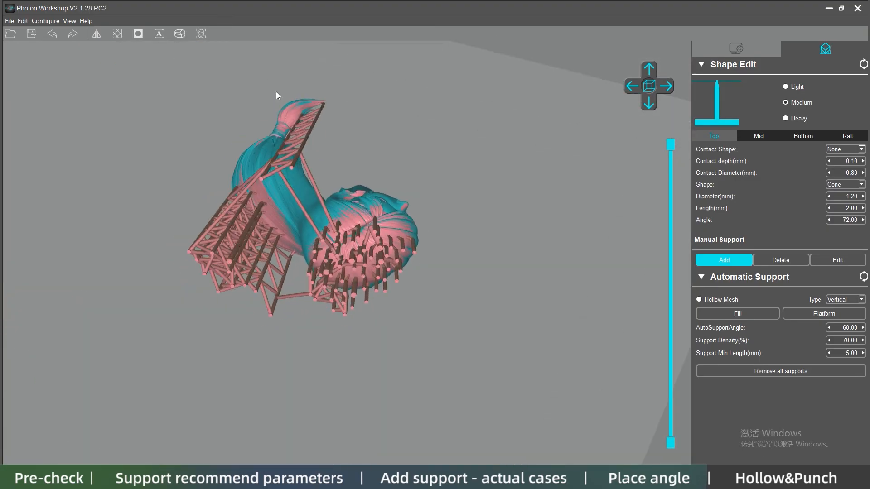
scroll(277, 92, "up", 2)
left_click(279, 92)
scroll(442, 140, "down", 4)
right_click_drag(441, 140, 811, 52)
left_click(737, 49)
scroll(417, 273, "down", 5)
right_click_drag(418, 273, 324, 386)
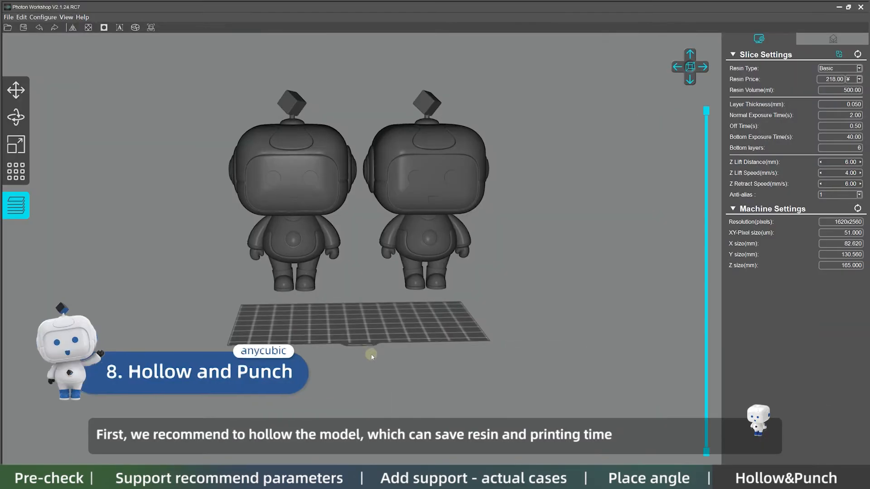
Select one robot, lower the layer preview through its head to check whether it is solid, and restore the full-height view
left_click(298, 184)
right_click_drag(388, 355, 722, 153)
left_click_drag(708, 112, 676, 233)
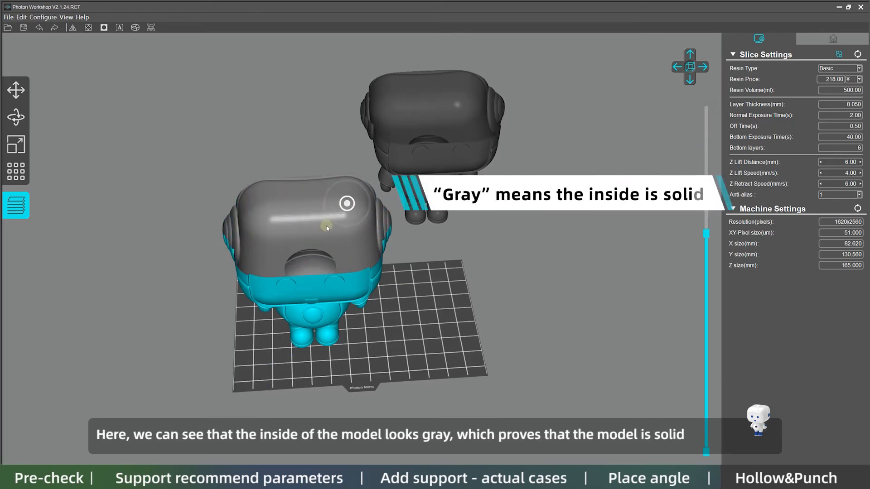
left_click_drag(707, 237, 711, 102)
left_click_drag(558, 350, 558, 330)
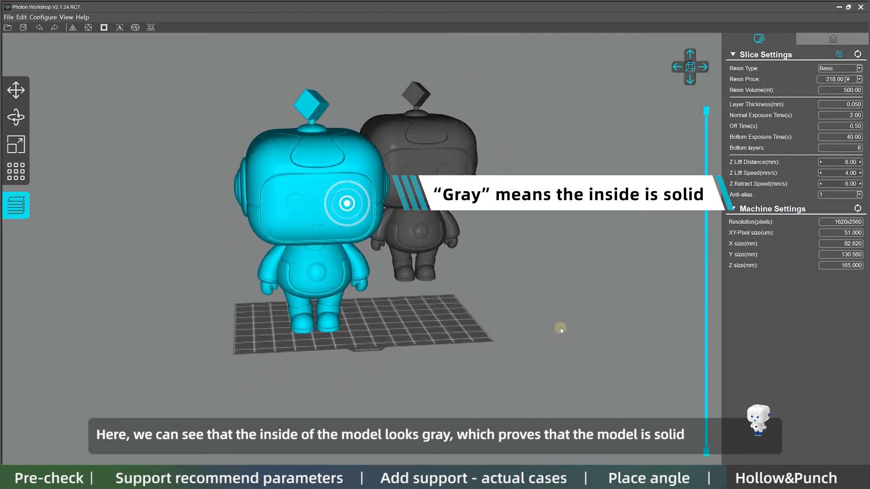
Hollow the selected robot with a 2.00 mm wall thickness and infill turned off
left_click(88, 28)
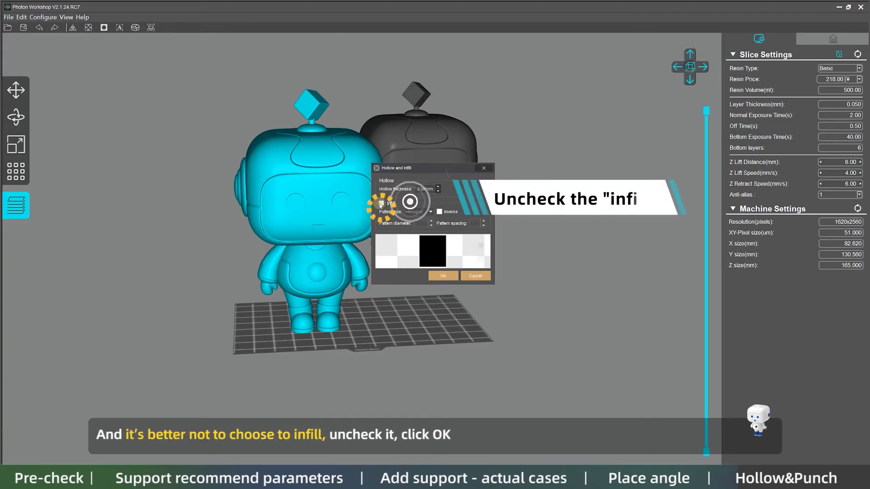
left_click(382, 204)
left_click(382, 203)
left_click(443, 276)
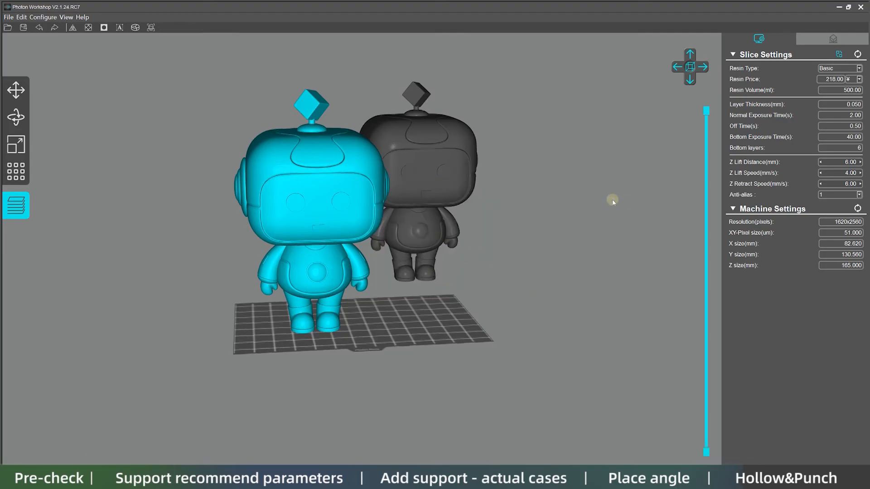
Check the robot's hollowed interior with the layer preview, and restore the full-height view
right_click_drag(611, 198, 605, 240)
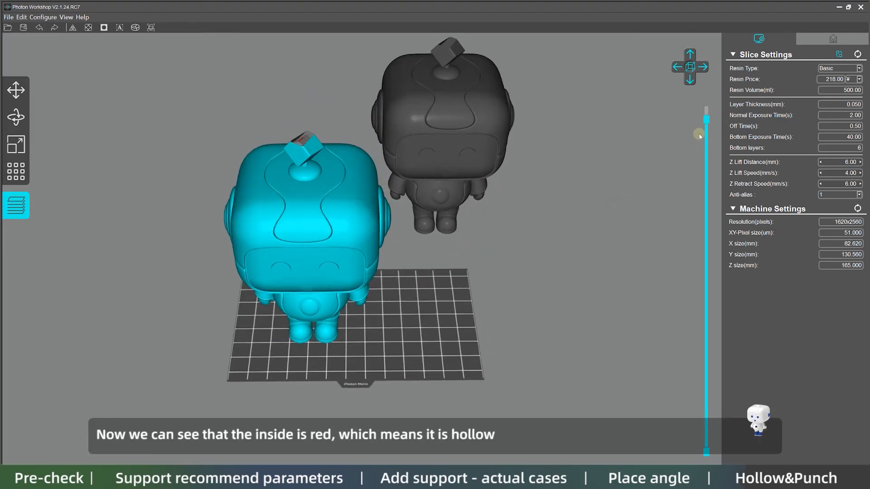
left_click_drag(699, 136, 702, 91)
right_click_drag(581, 269, 585, 241)
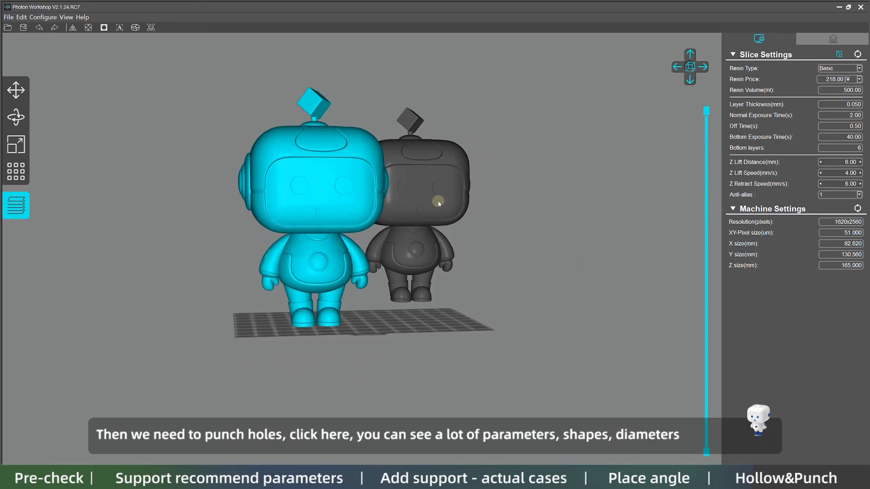
Punch circular holes in the robot's leg with 2.00 mm outer and 2.10 mm inner diameter and 2.00 mm extend lengths
left_click(104, 27)
right_click_drag(408, 357, 349, 307)
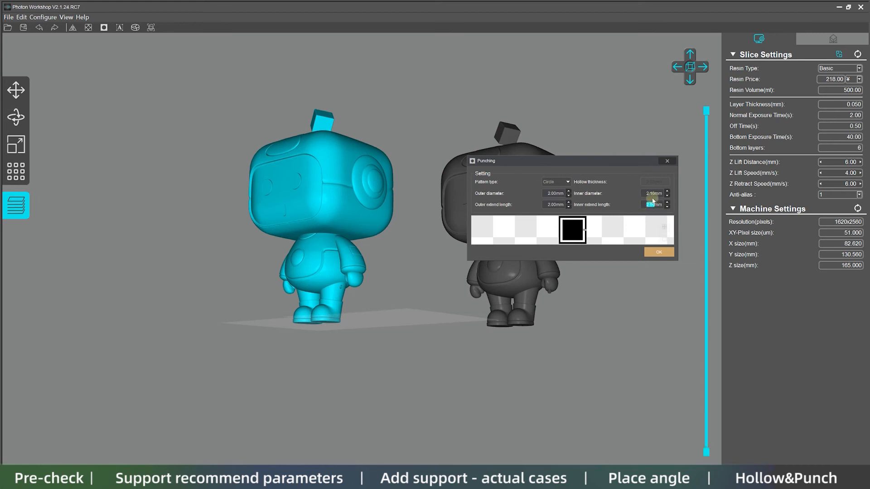
scroll(341, 301, "up", 2)
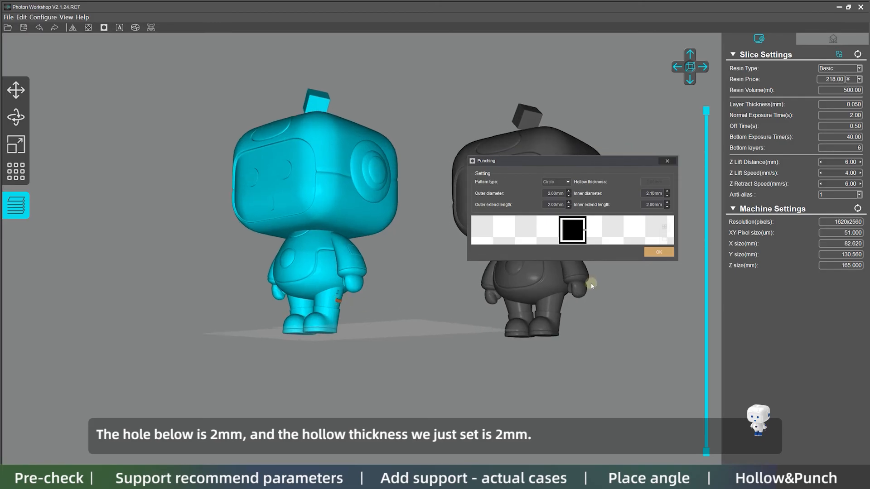
left_click(659, 252)
scroll(382, 379, "up", 4)
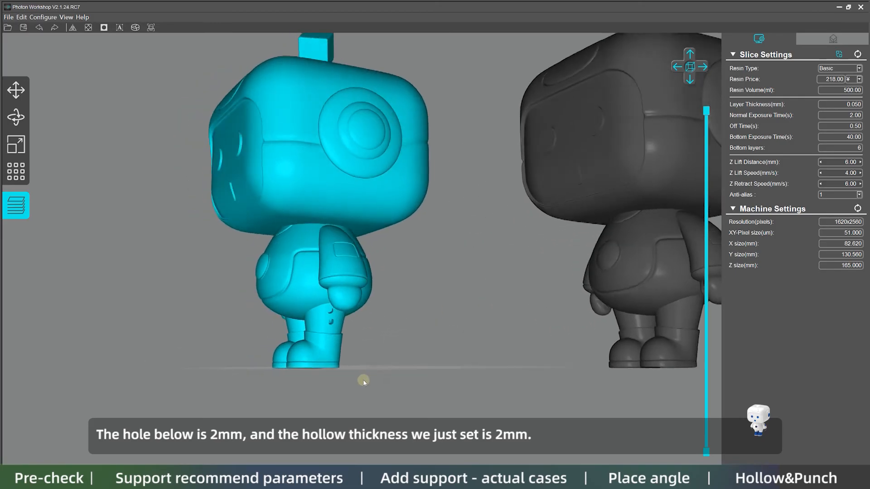
scroll(362, 376, "up", 4)
mouse_move(367, 402)
right_mouse_down()
mouse_move(388, 400)
mouse_move(375, 399)
right_mouse_up()
scroll(369, 399, "up", 4)
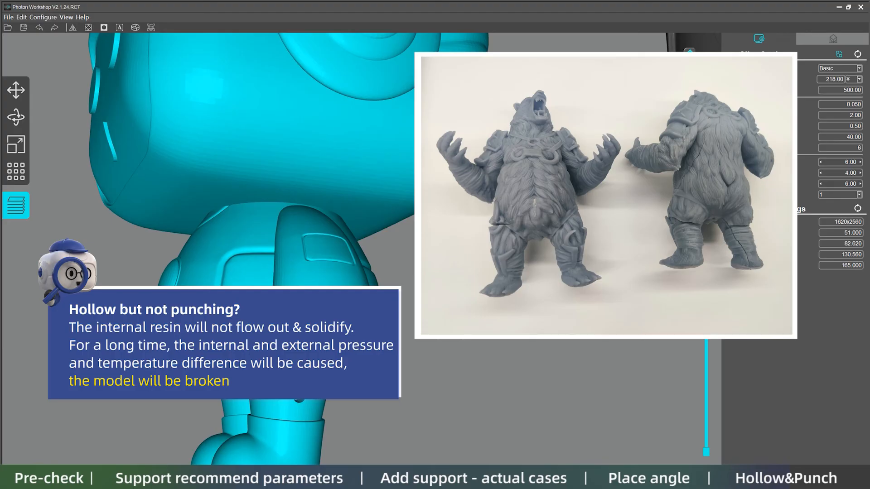
Examine the hollowed and punched robot from several angles, with the layer preview at full height
scroll(362, 402, "down", 4)
scroll(363, 402, "down", 3)
right_click_drag(362, 402, 392, 417)
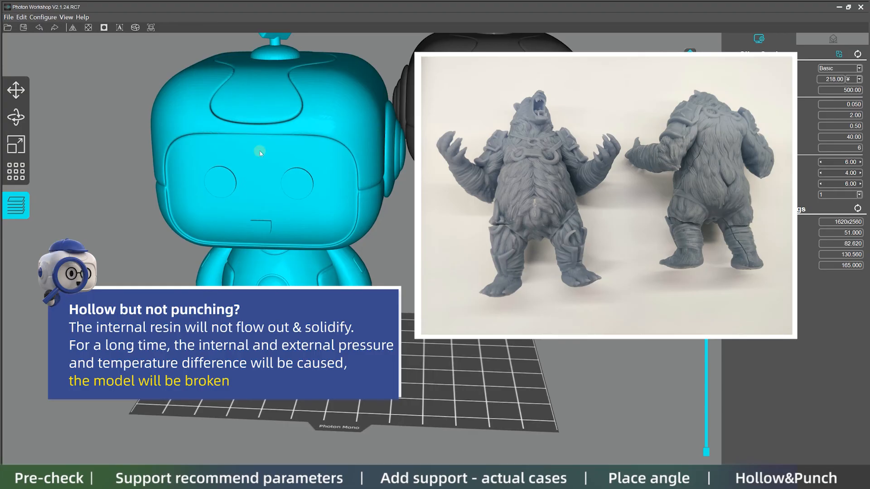
left_click(471, 182)
left_click_drag(471, 181, 446, 222)
scroll(373, 207, "down", 1)
left_click_drag(313, 200, 275, 199)
left_click_drag(458, 200, 443, 199)
left_click_drag(278, 178, 246, 177)
left_click_drag(477, 169, 463, 172)
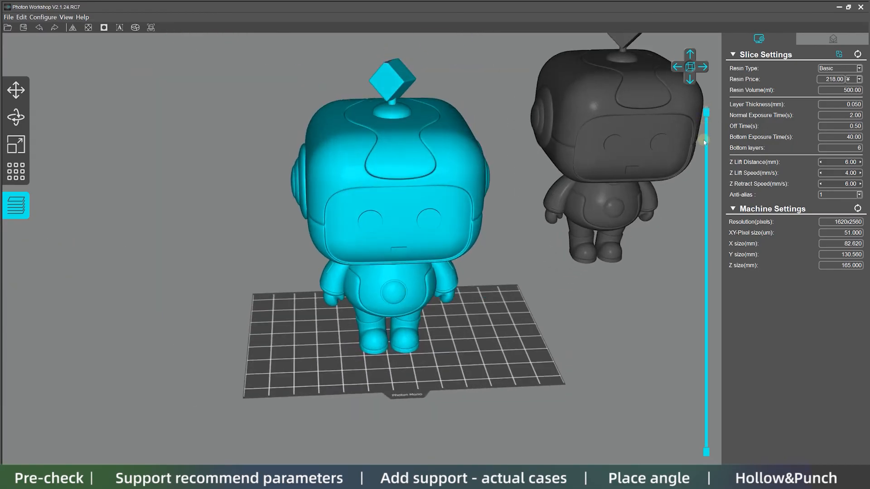
left_click_drag(704, 141, 709, 101)
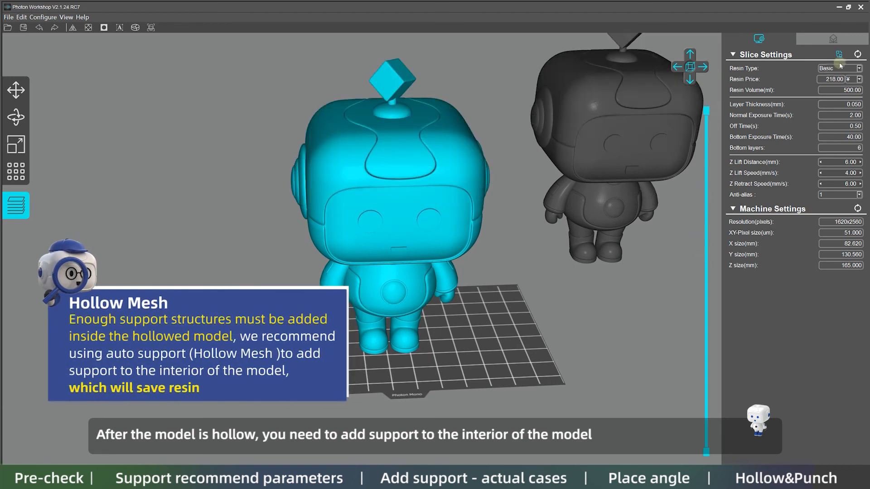
Enable Hollow Mesh and fill the hollowed robot with heavy vertical automatic supports, and start checking its interior with the layer preview
left_click(833, 39)
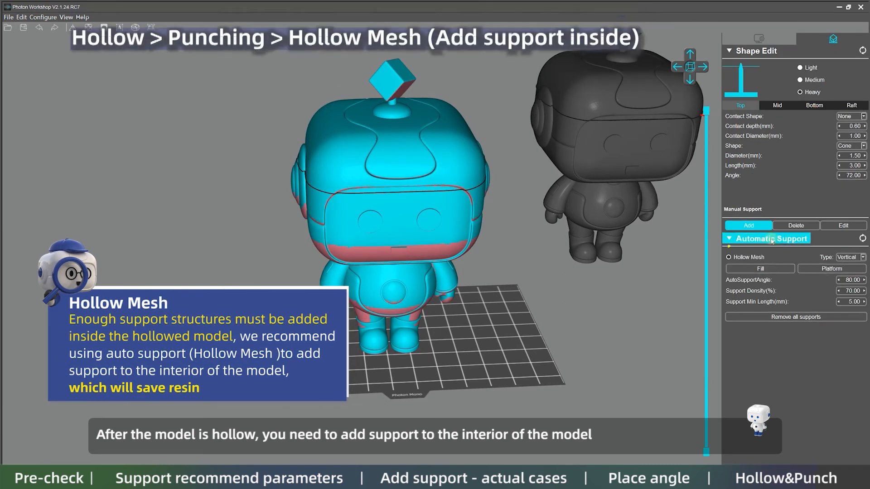
left_click(729, 257)
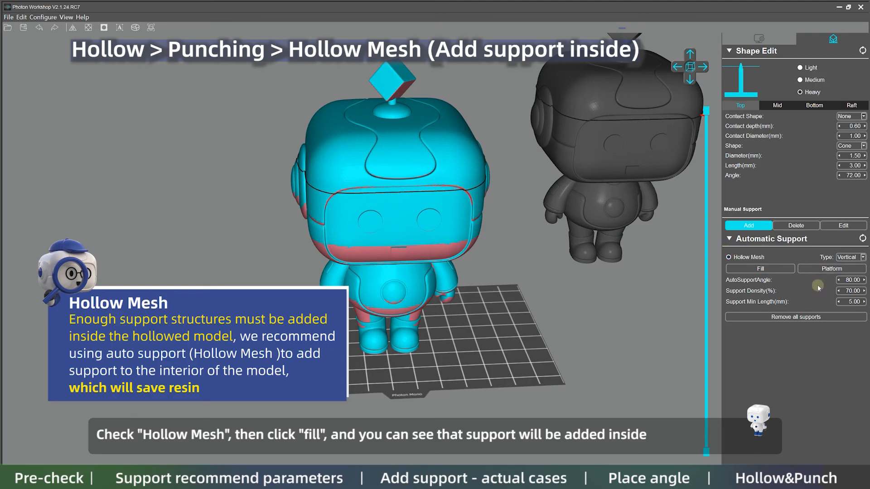
left_click(741, 267)
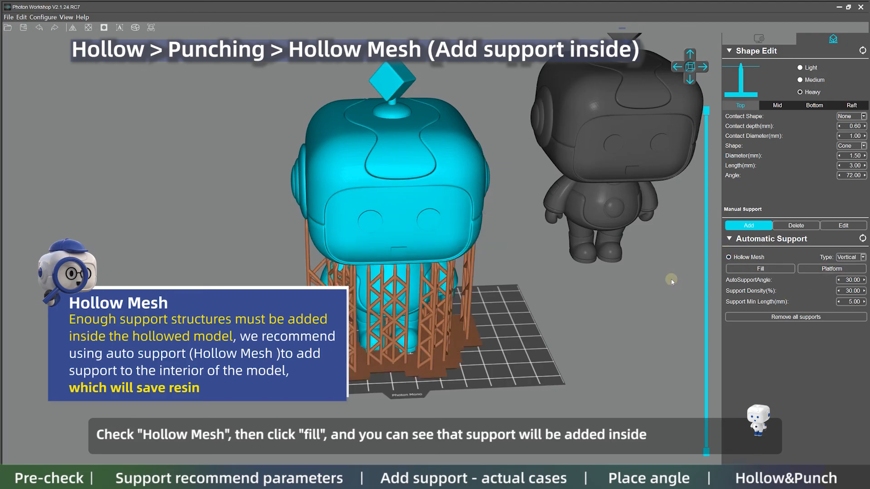
right_click_drag(671, 279, 664, 302)
mouse_move(705, 110)
left_mouse_down()
mouse_move(706, 255)
mouse_move(706, 111)
left_mouse_up()
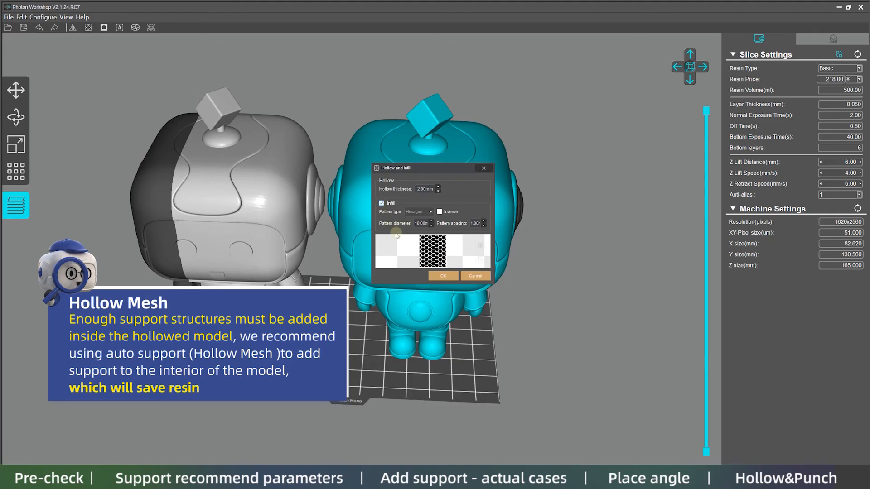
Hollow the robot with 2.00 mm thickness and hexagon infill, 10.00 mm diameter and 1.00 mm spacing, and inspect its interior with the layer preview
left_click(442, 275)
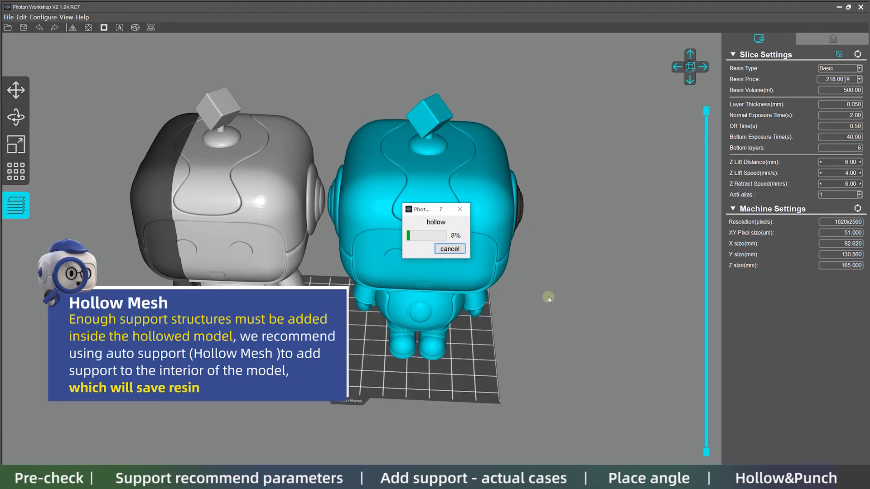
left_click_drag(707, 117, 706, 236)
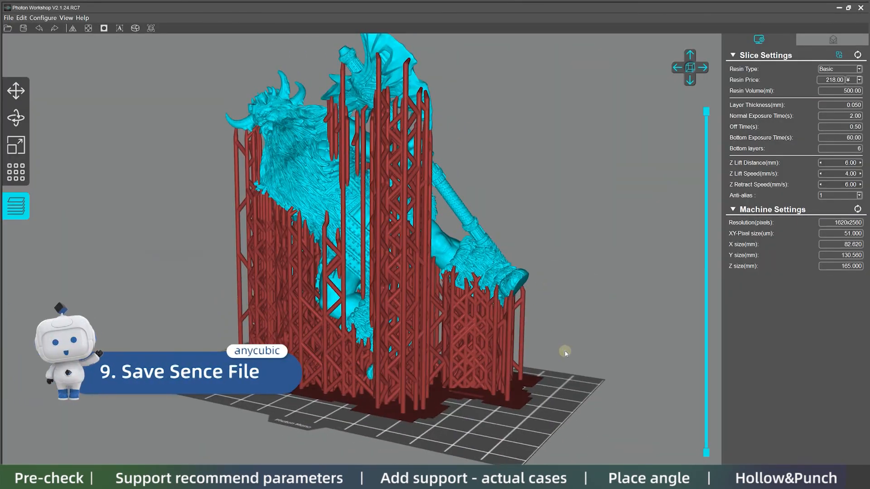
Save the supported axe-wielding figure as a scene file named AXE on the G: drive
left_click_drag(565, 353, 509, 355)
left_click(9, 18)
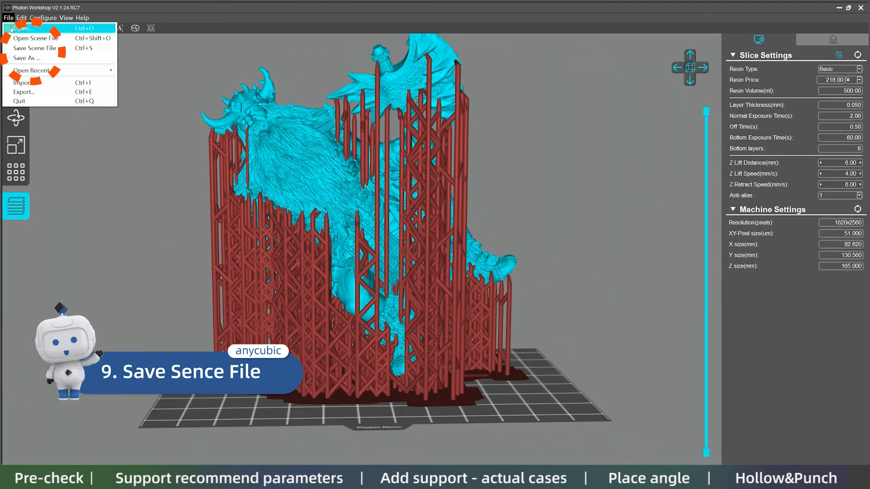
left_click(27, 47)
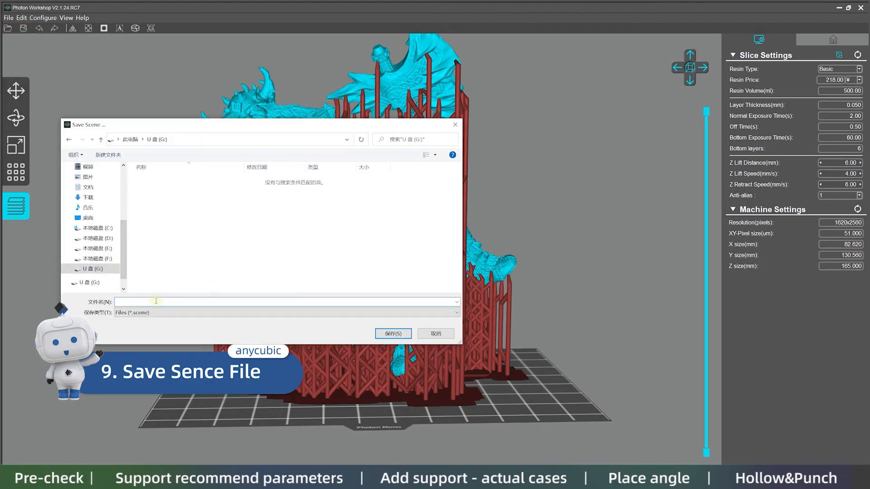
type("AXE")
key("Return")
key("Return")
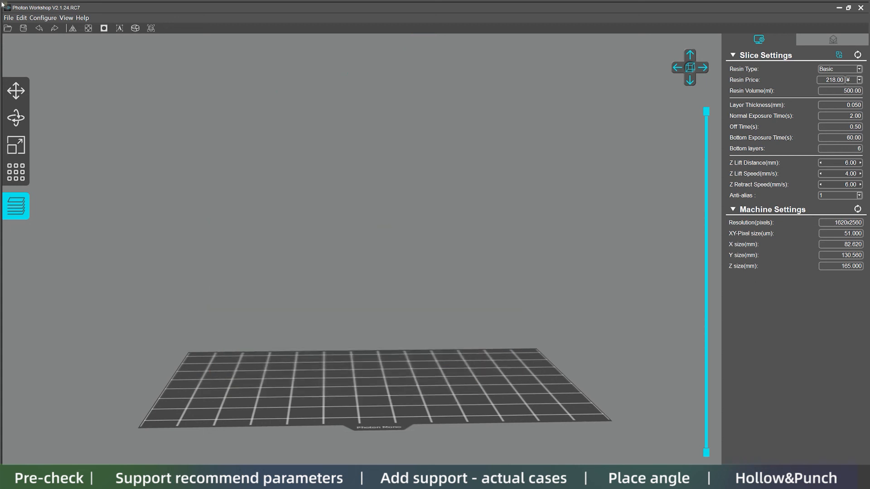
Open the saved scene file AXE.scene from the G: drive on the empty build plate
left_click(8, 18)
left_click(27, 38)
left_click(158, 180)
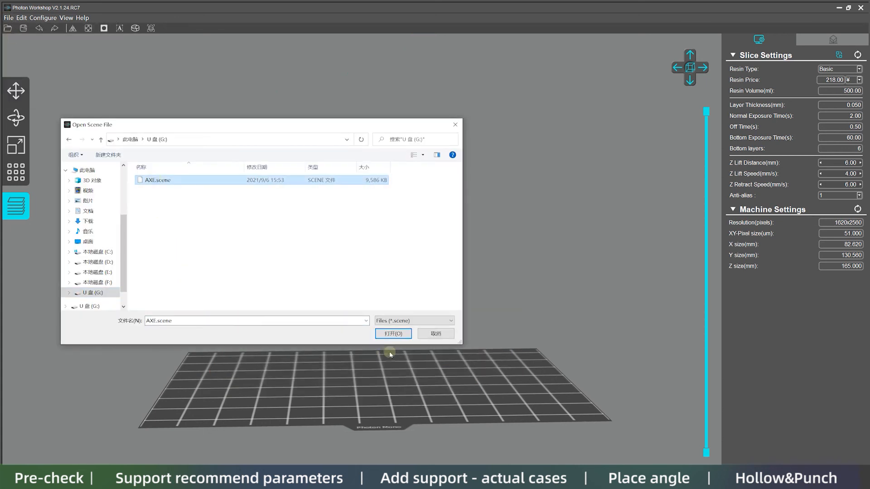
left_click(392, 334)
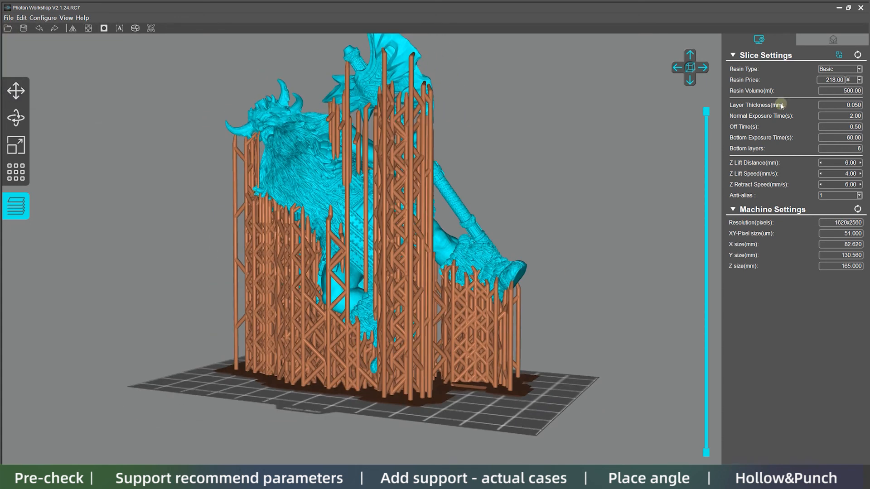
Enter manual support editing for the reopened figure, and return to the slice settings
left_click(825, 42)
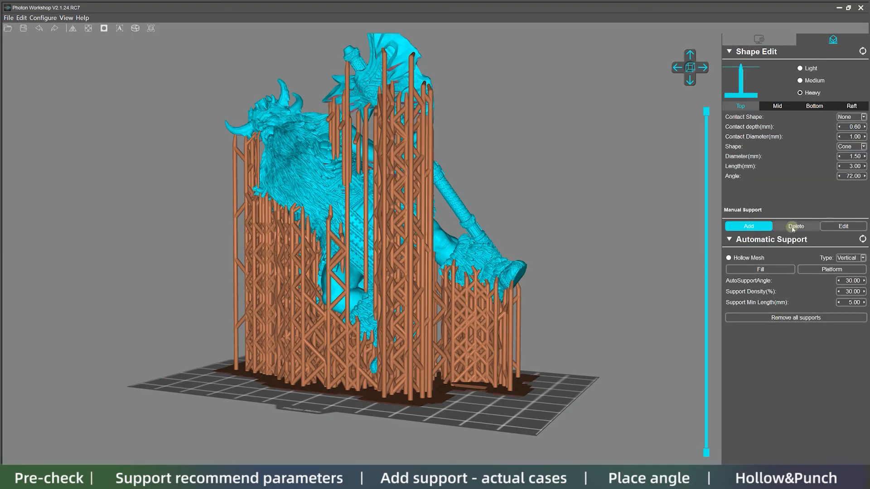
left_click(843, 226)
left_click(759, 41)
right_click_drag(534, 367, 538, 396)
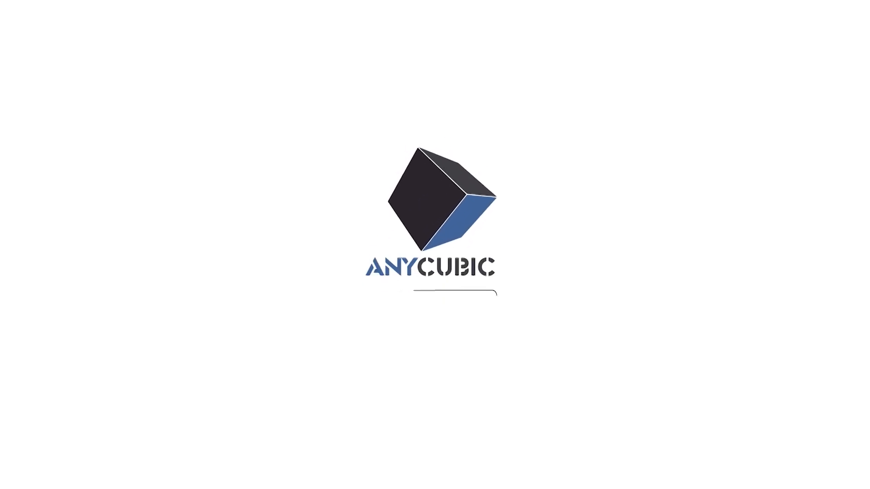